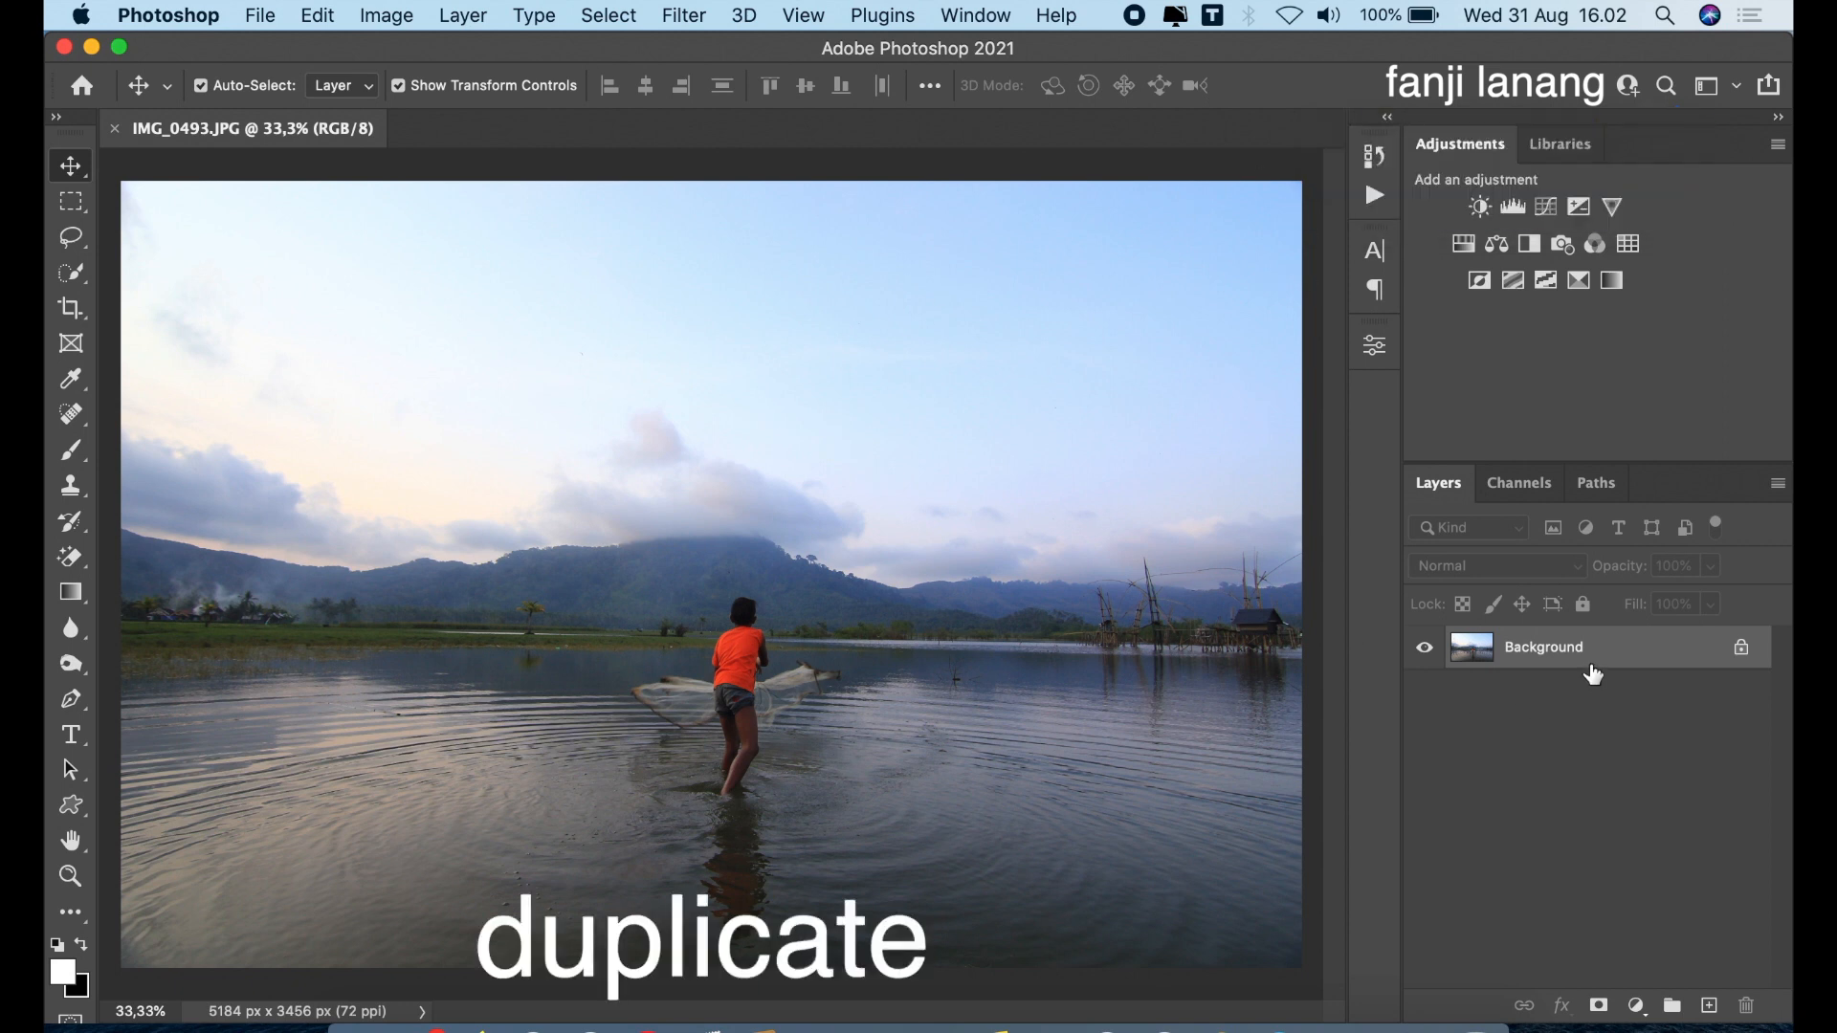
Duplicate the Background layer and start Sky Replacement on the copy
left_click_drag(1592, 664, 1706, 1000)
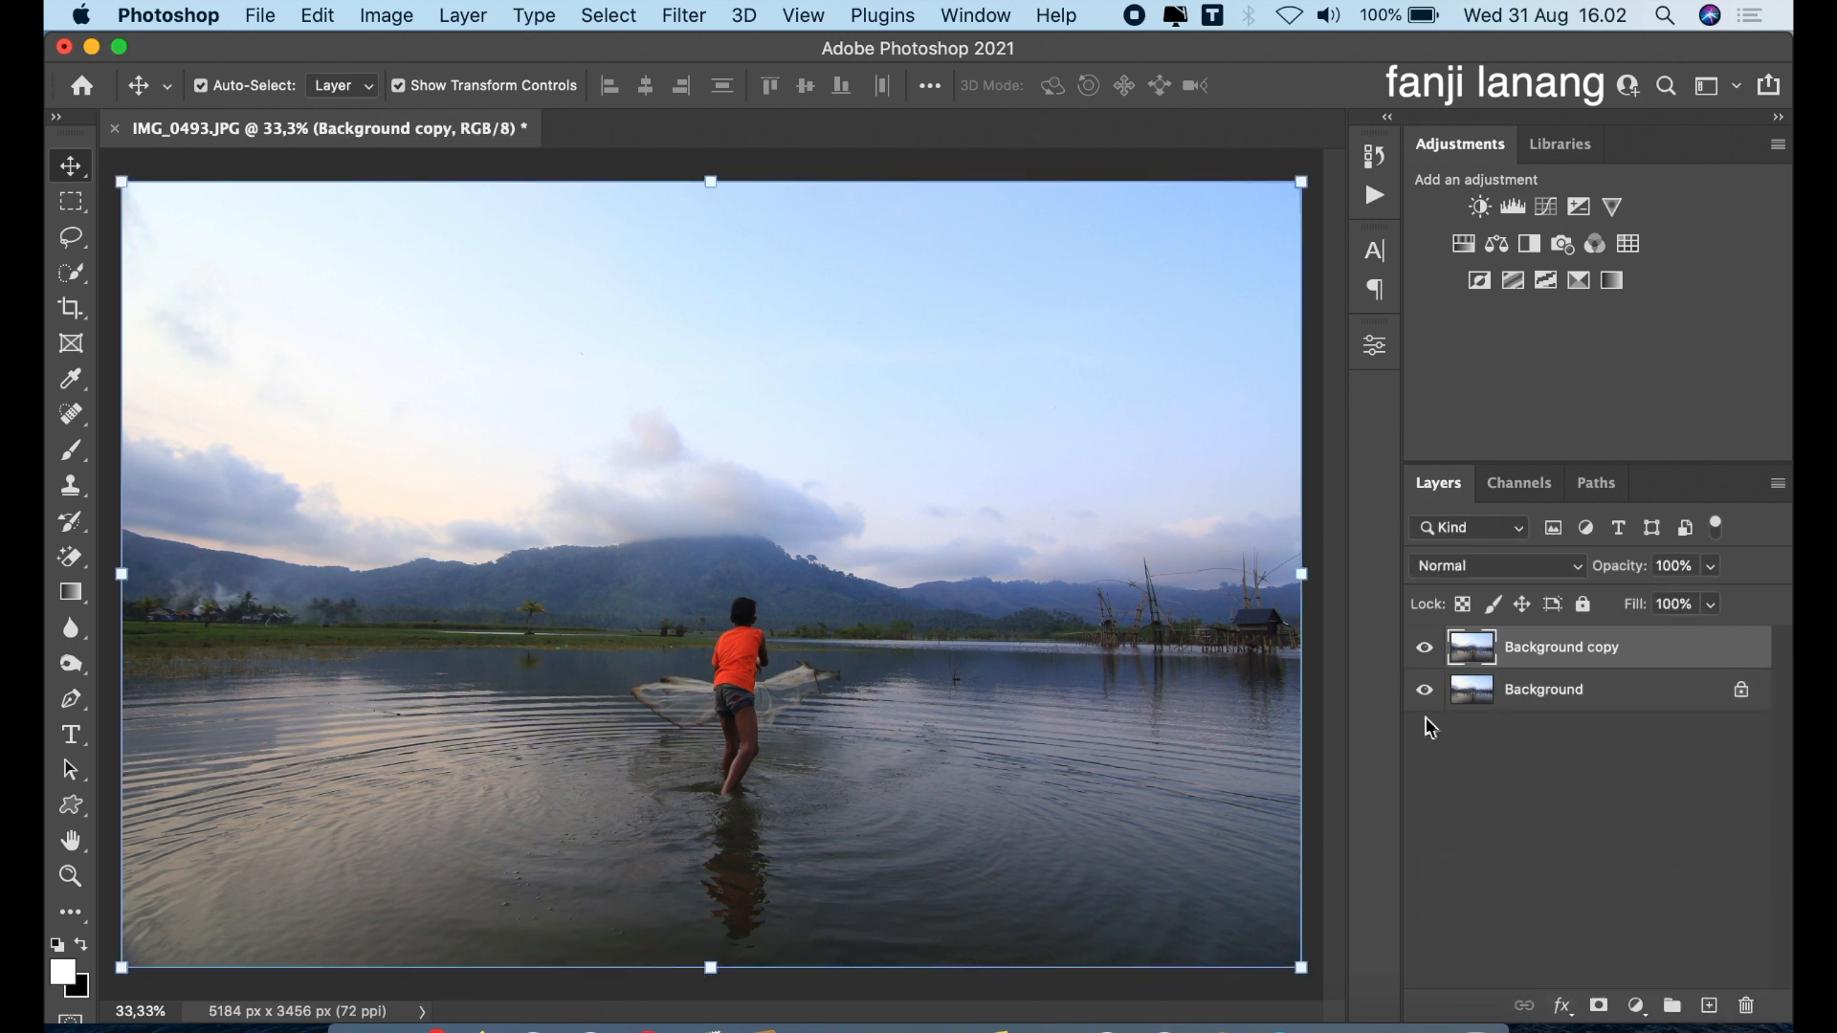
left_click(316, 16)
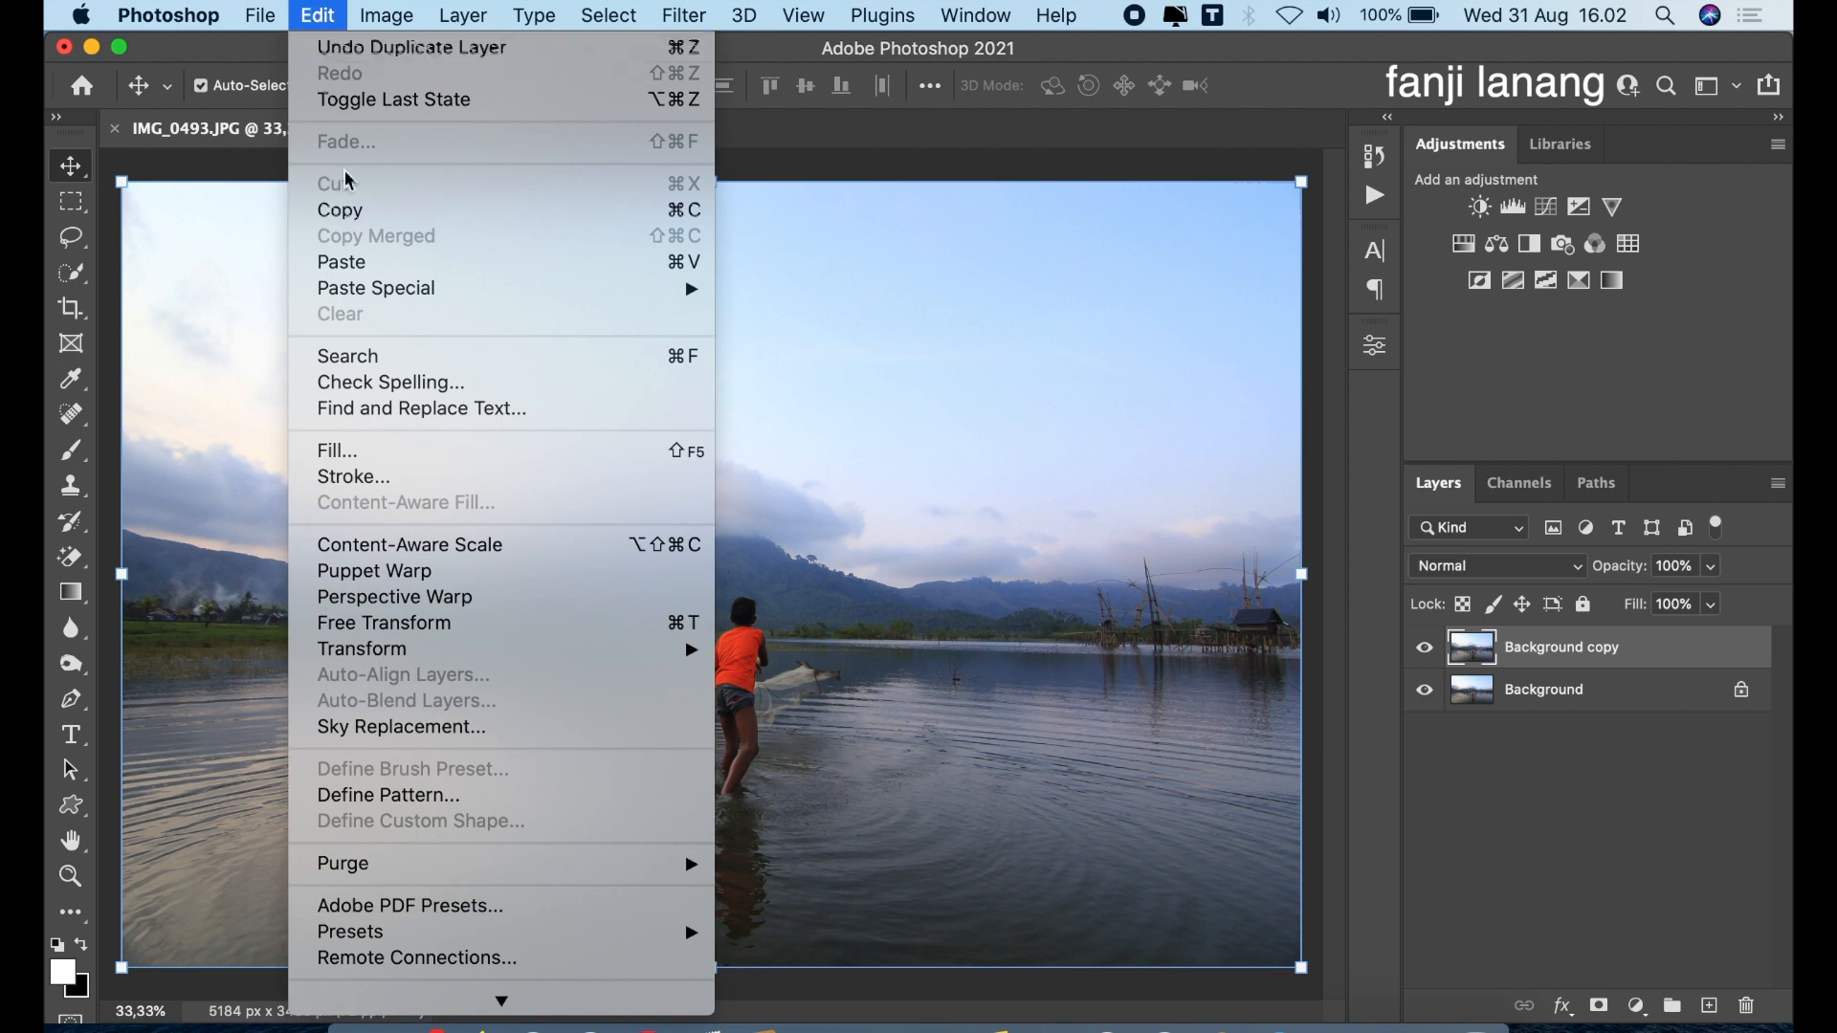
left_click(402, 727)
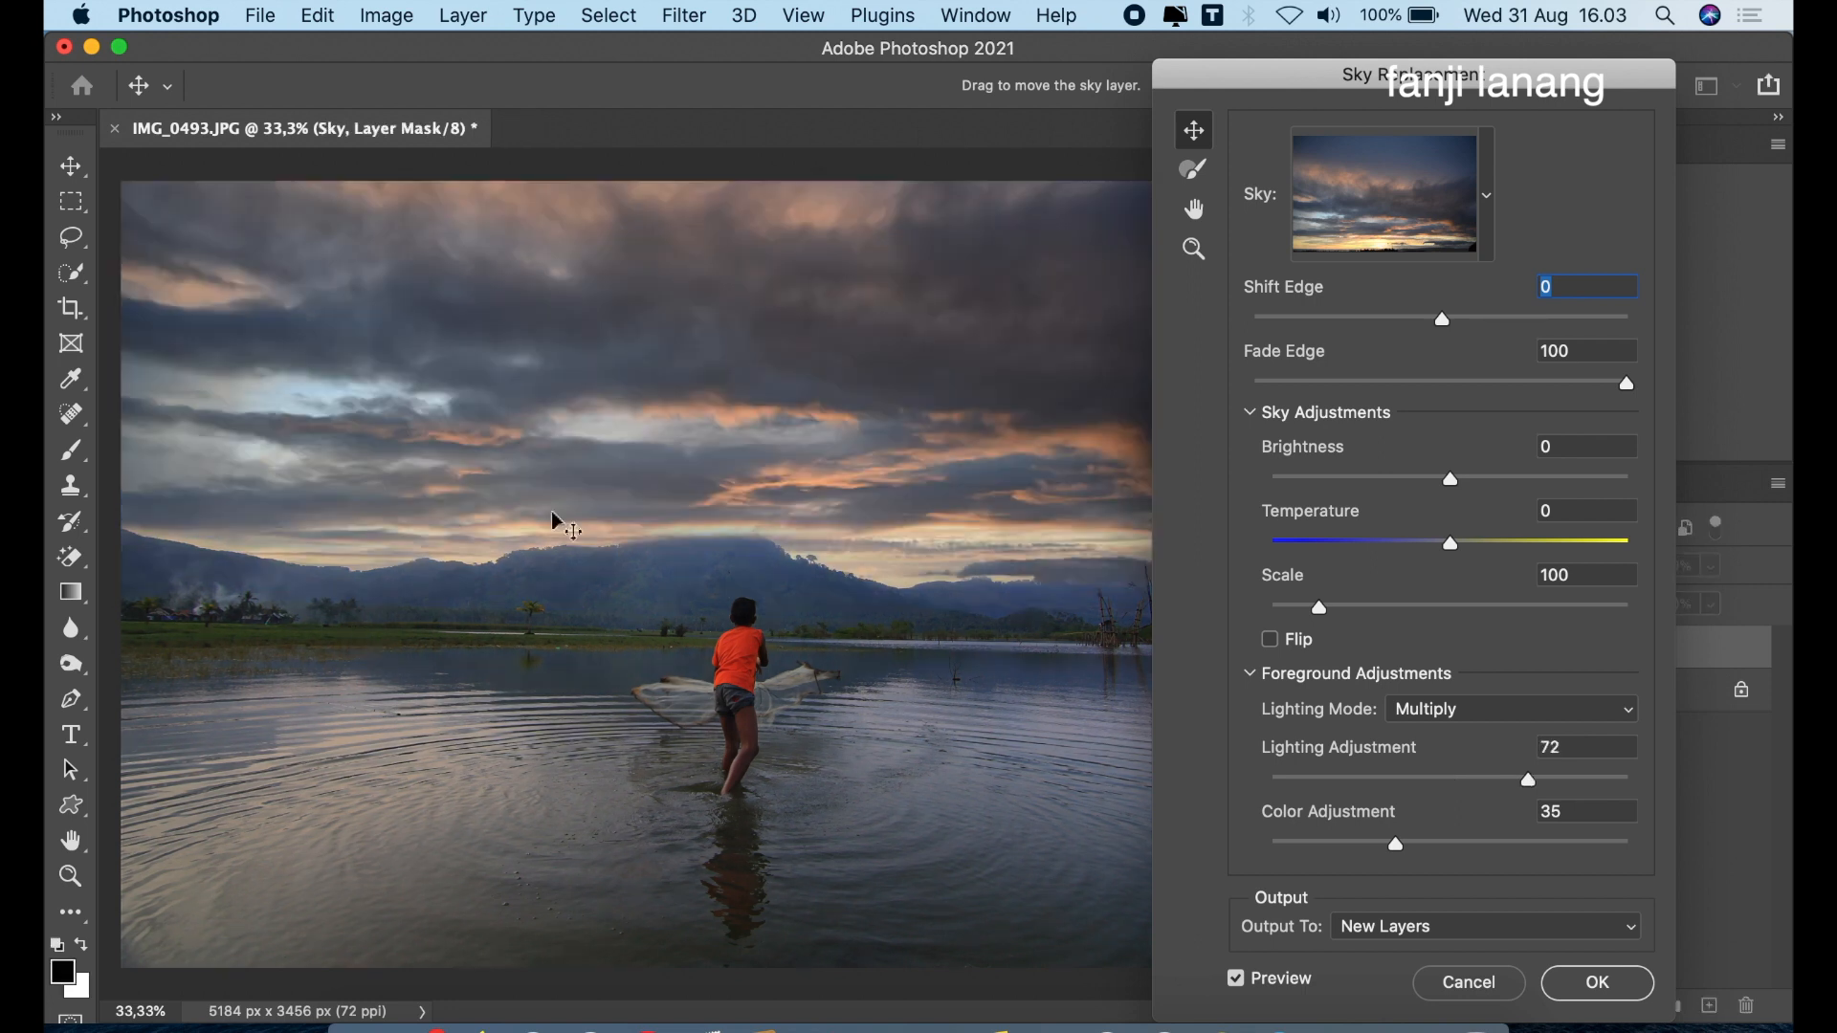
Preview the third and fourth Sunsets skies and reselect the dark, cloudy first Sunsets sky
left_click(1486, 195)
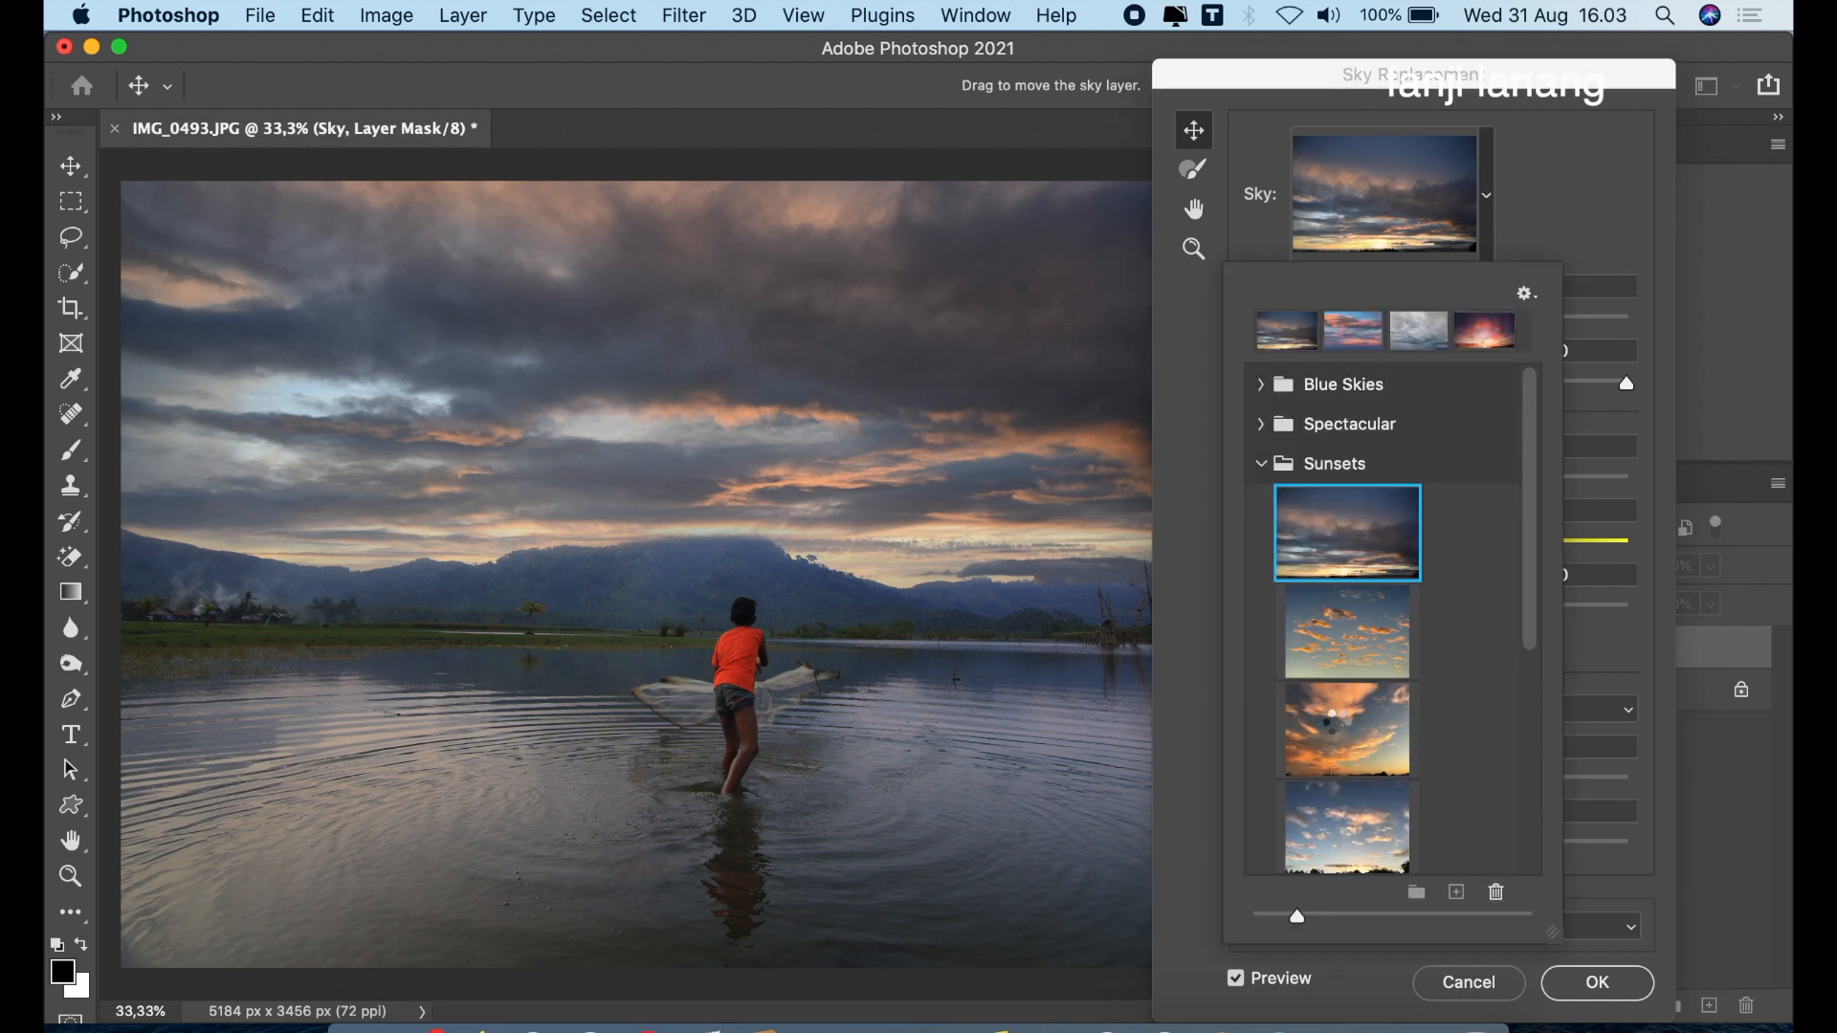
left_click(1336, 722)
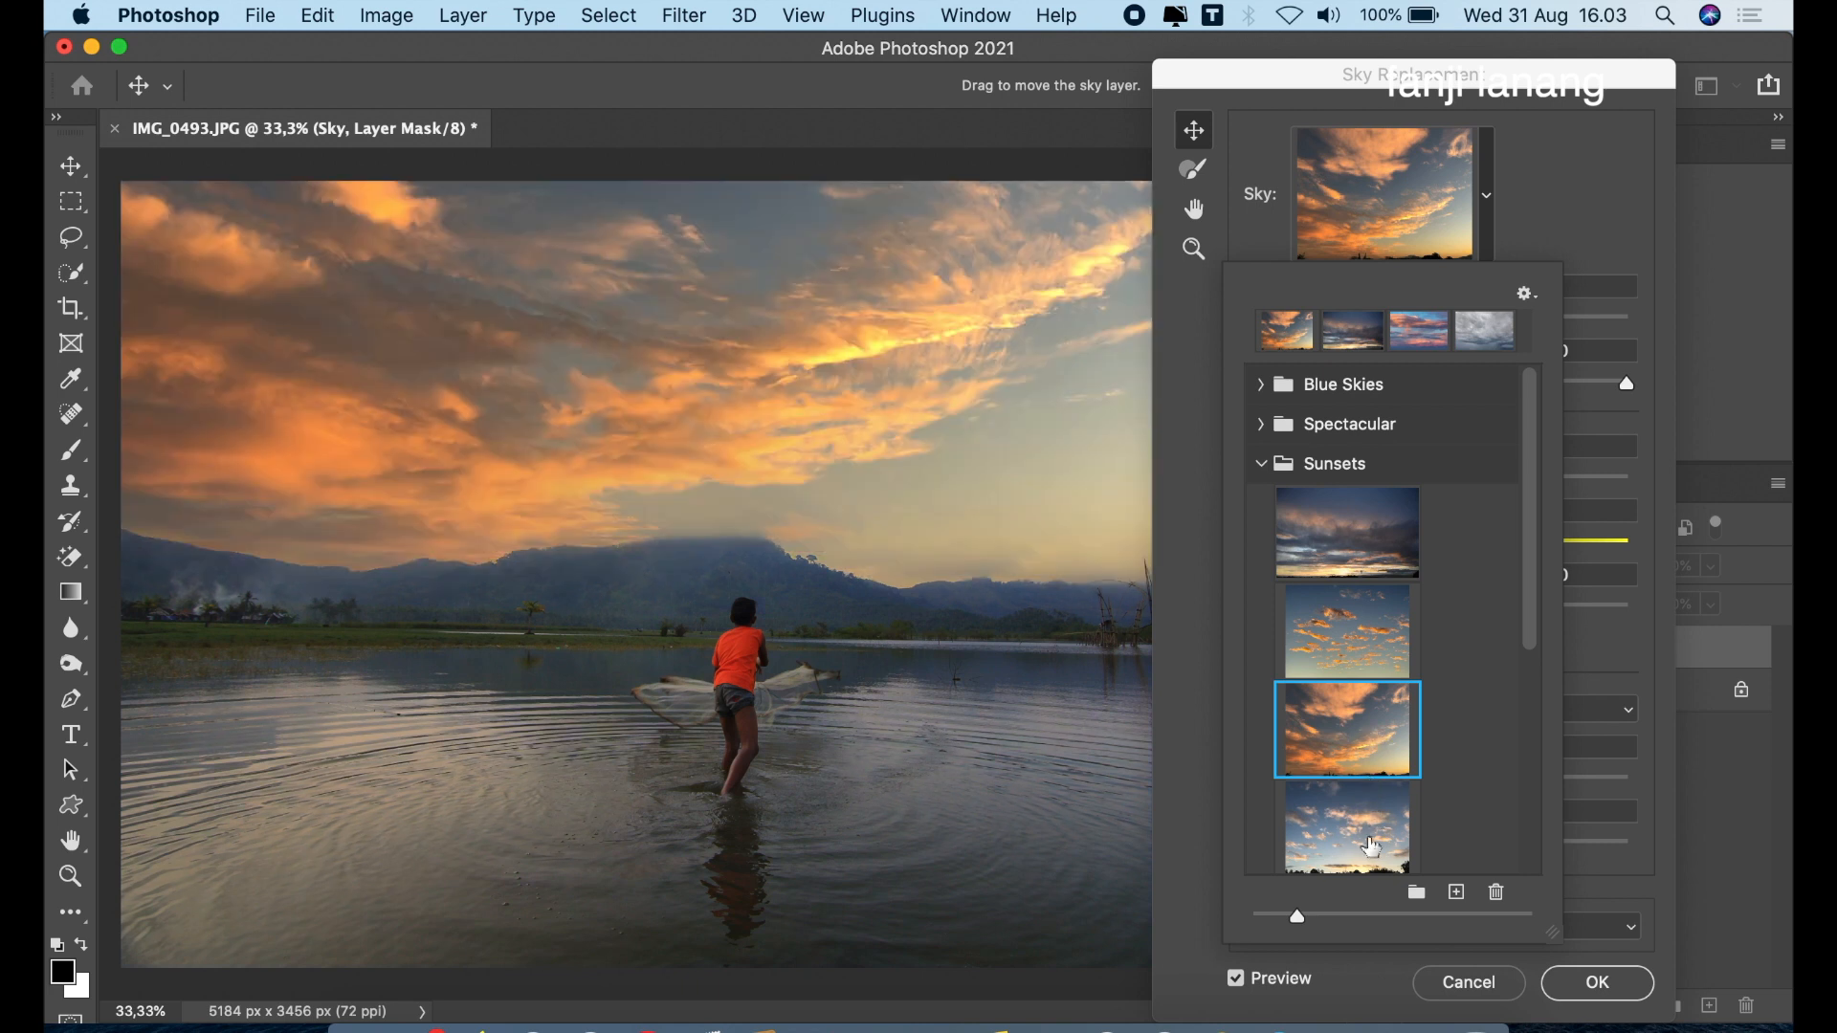
left_click(1369, 857)
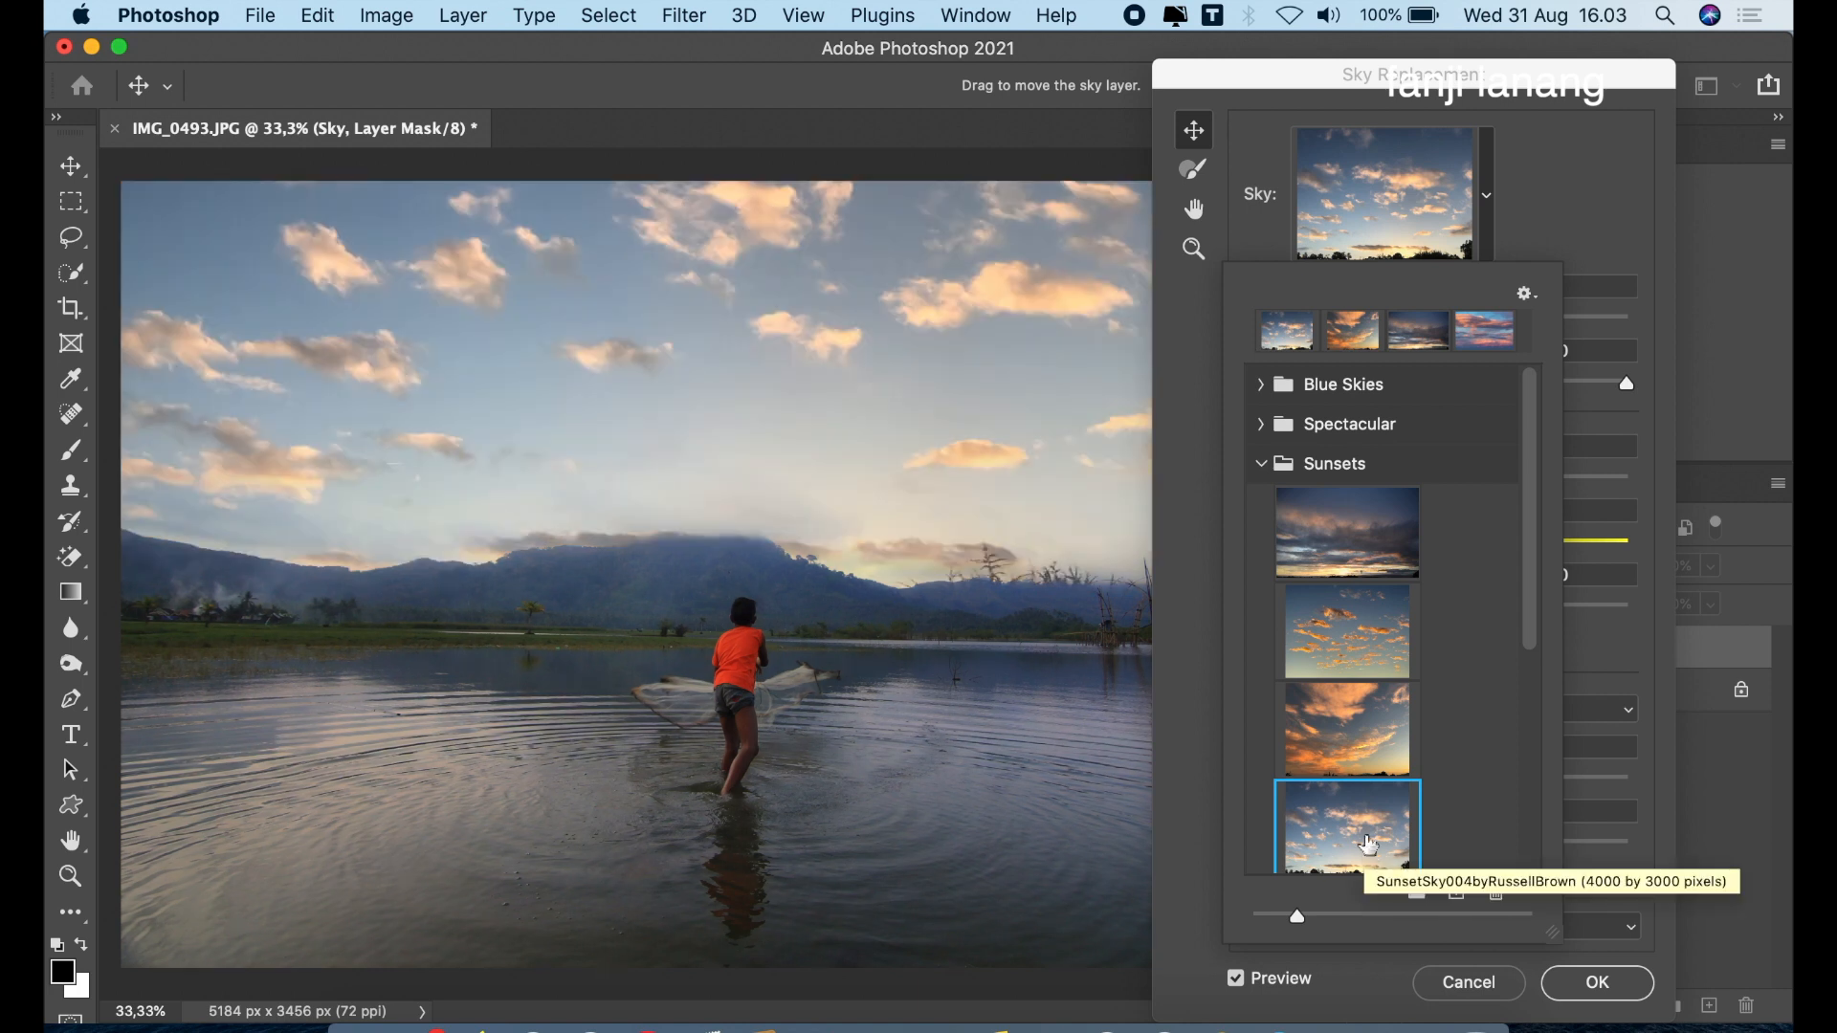
left_click(1374, 555)
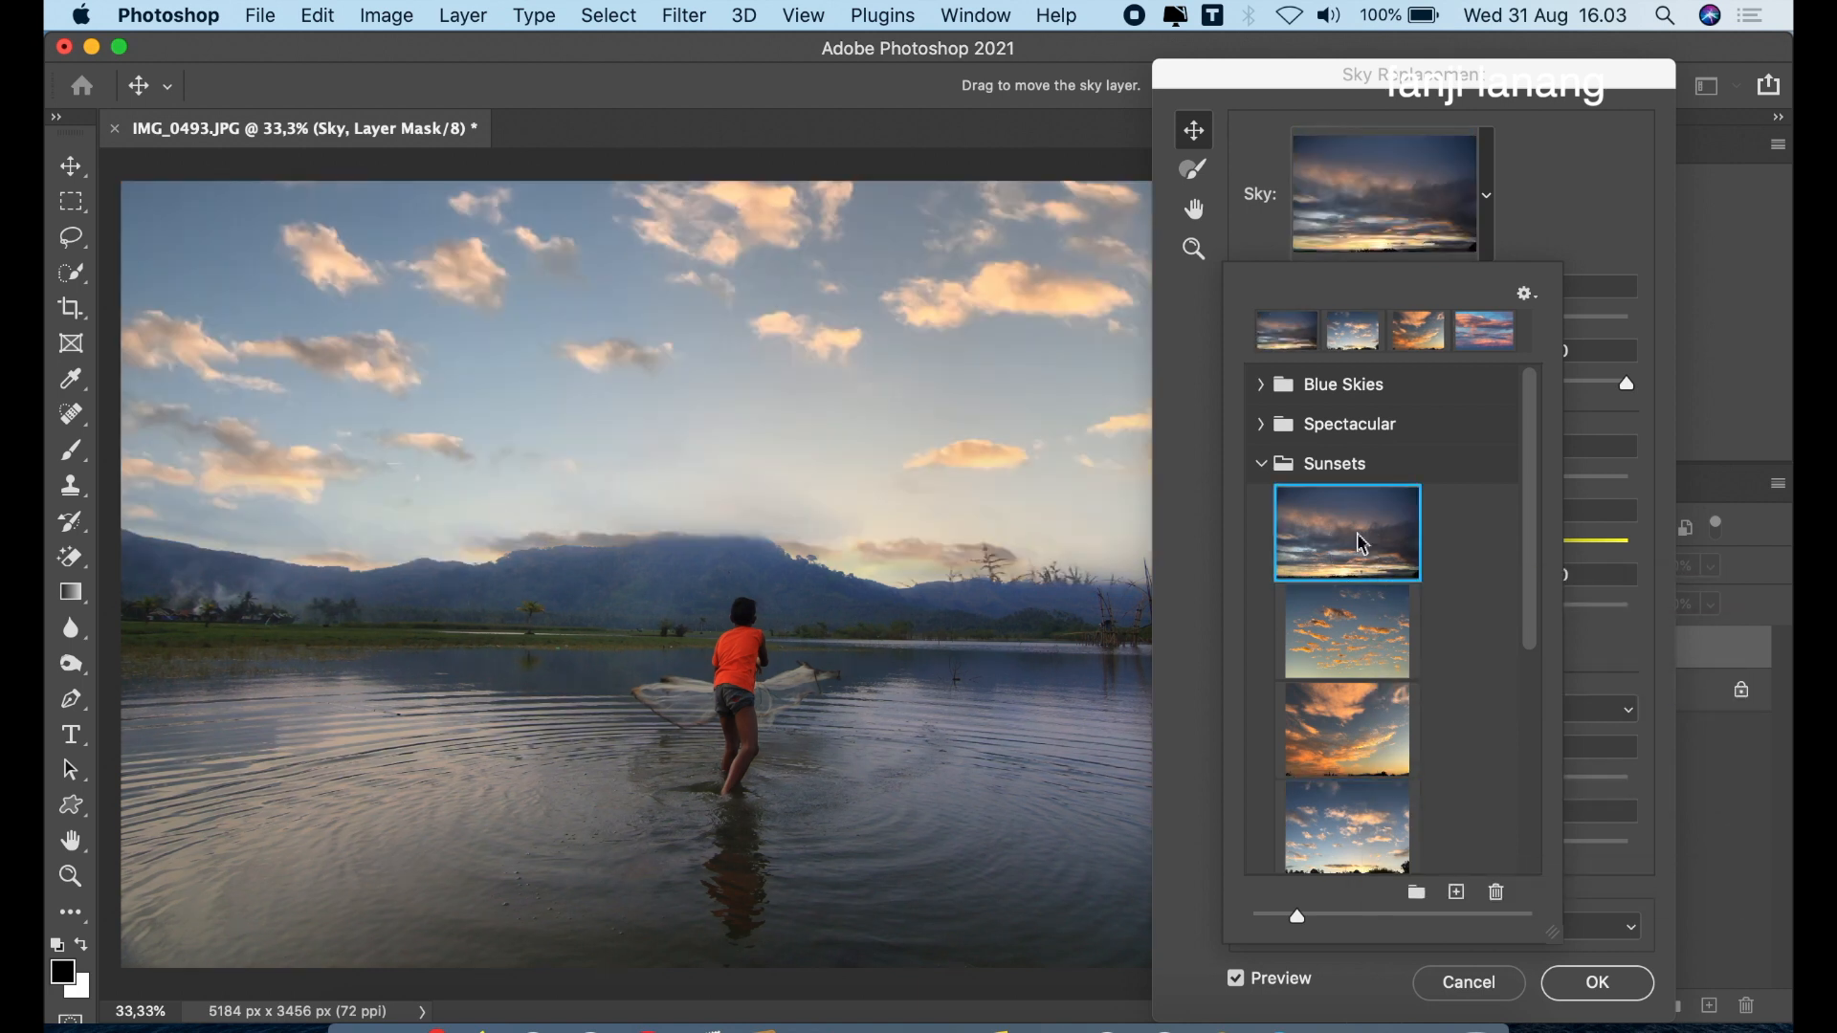
left_click(1261, 466)
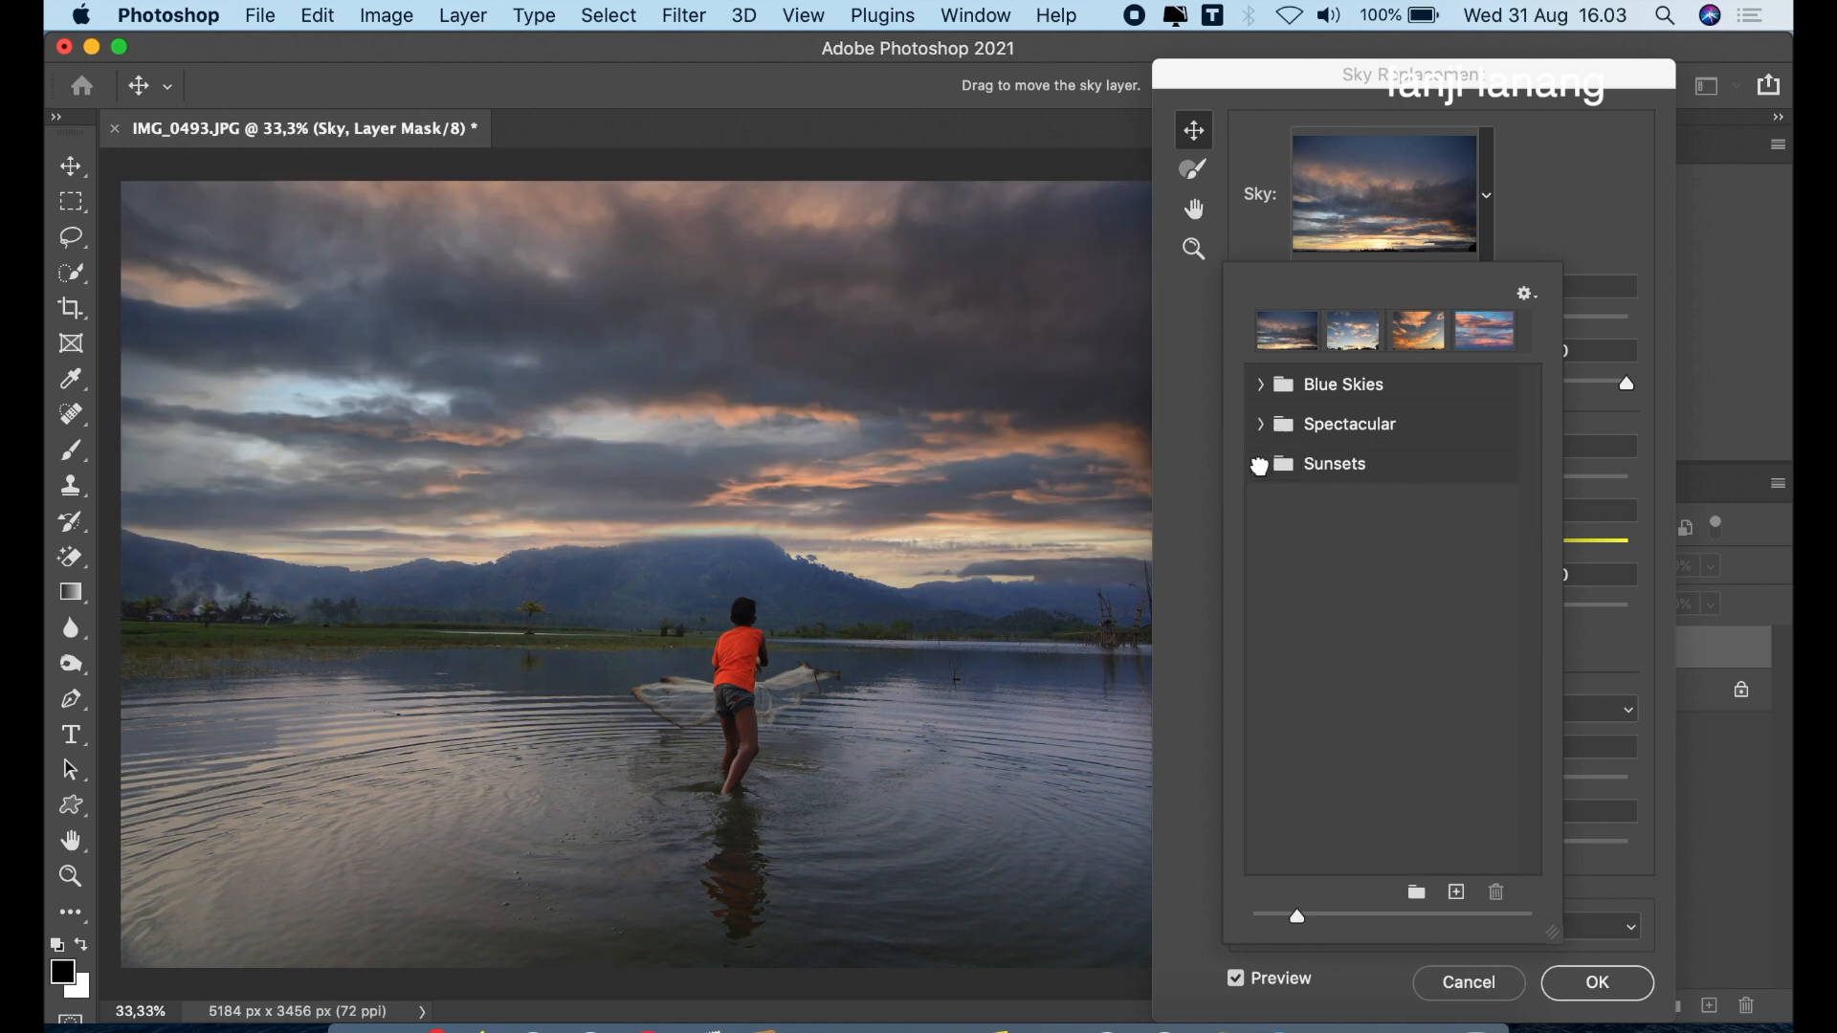
left_click(1552, 204)
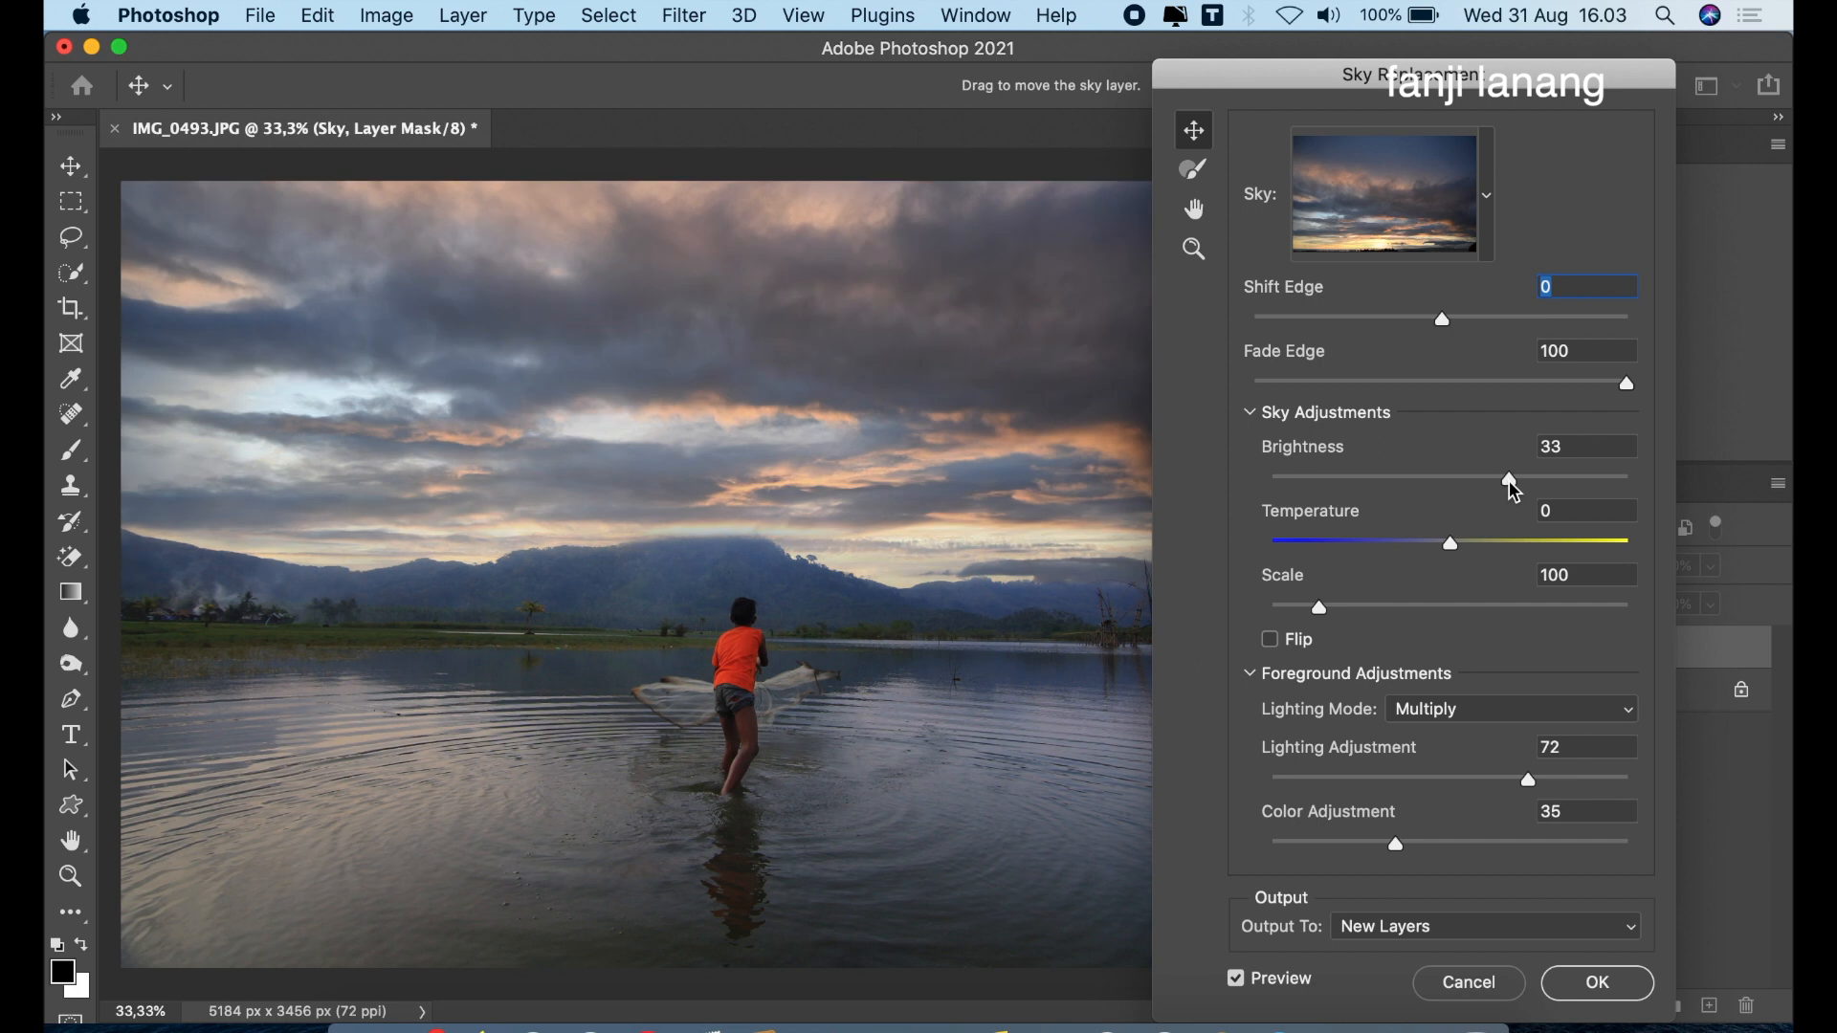
Set the sky brightness to 35, apply the replacement as new layers, and compare the image with and without the sky group
left_click_drag(1509, 482, 1513, 482)
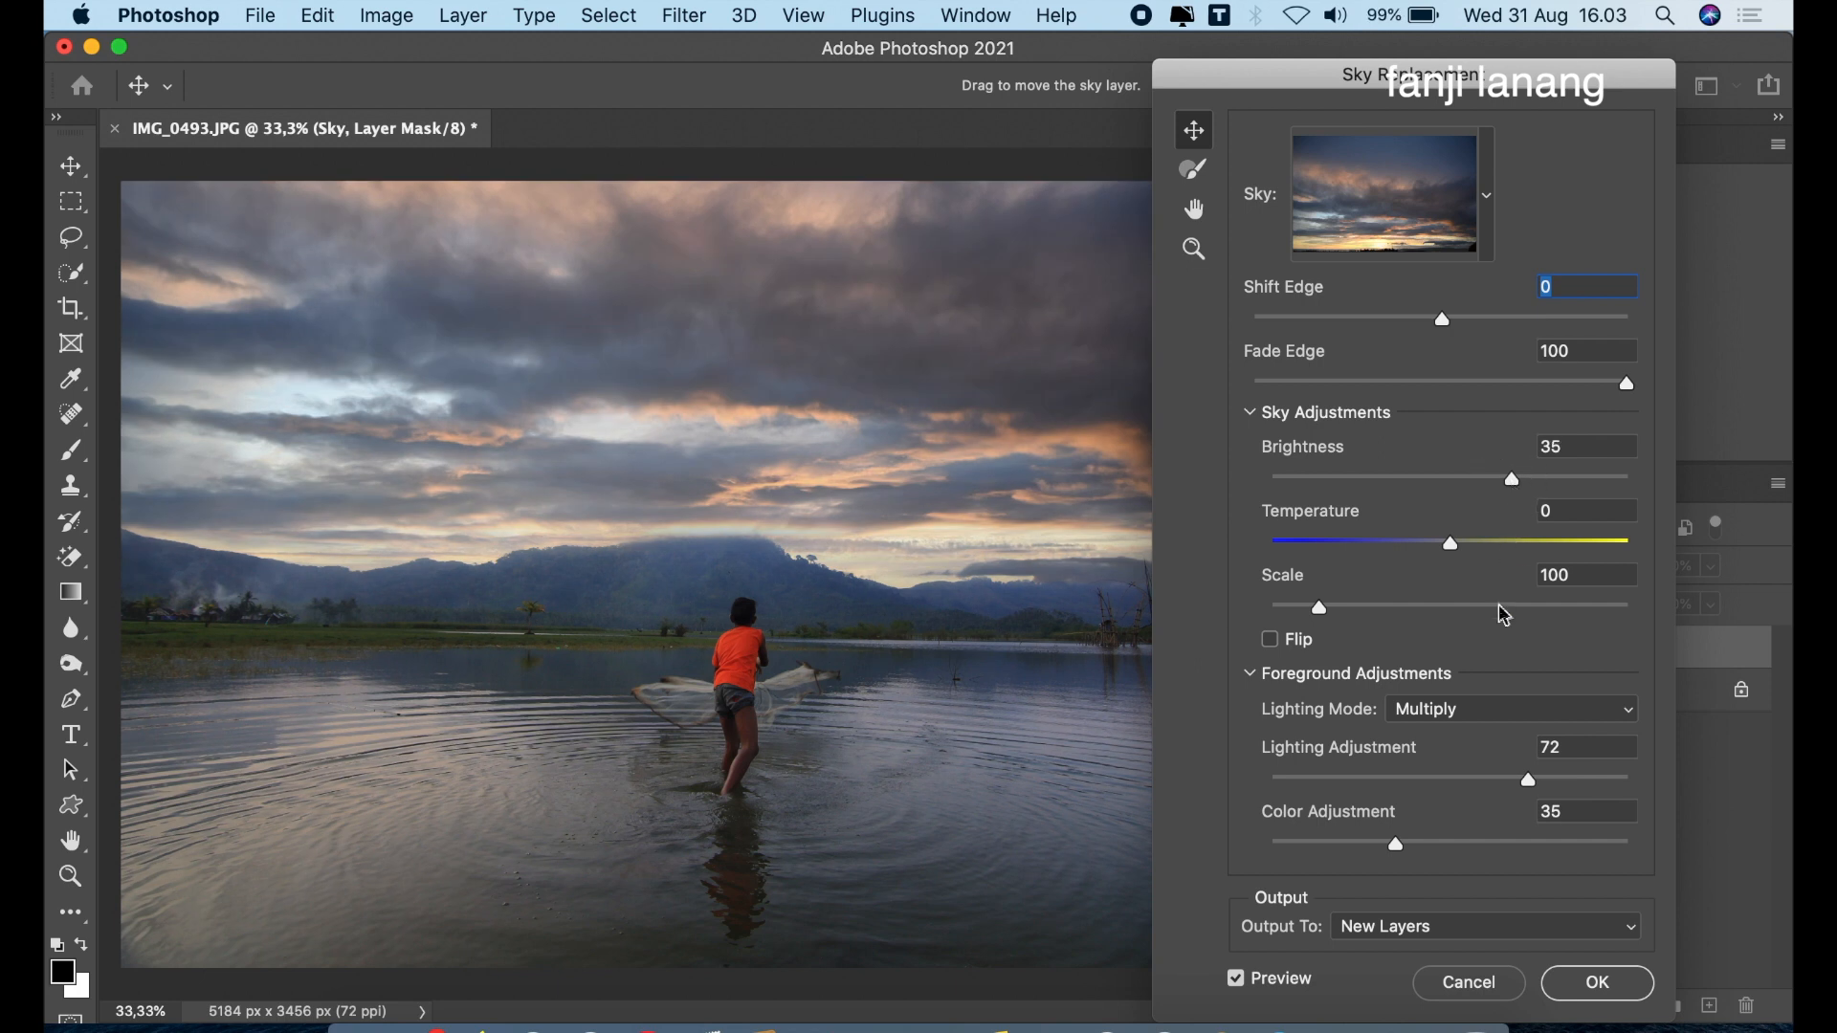
left_click(1452, 777)
left_click(1617, 995)
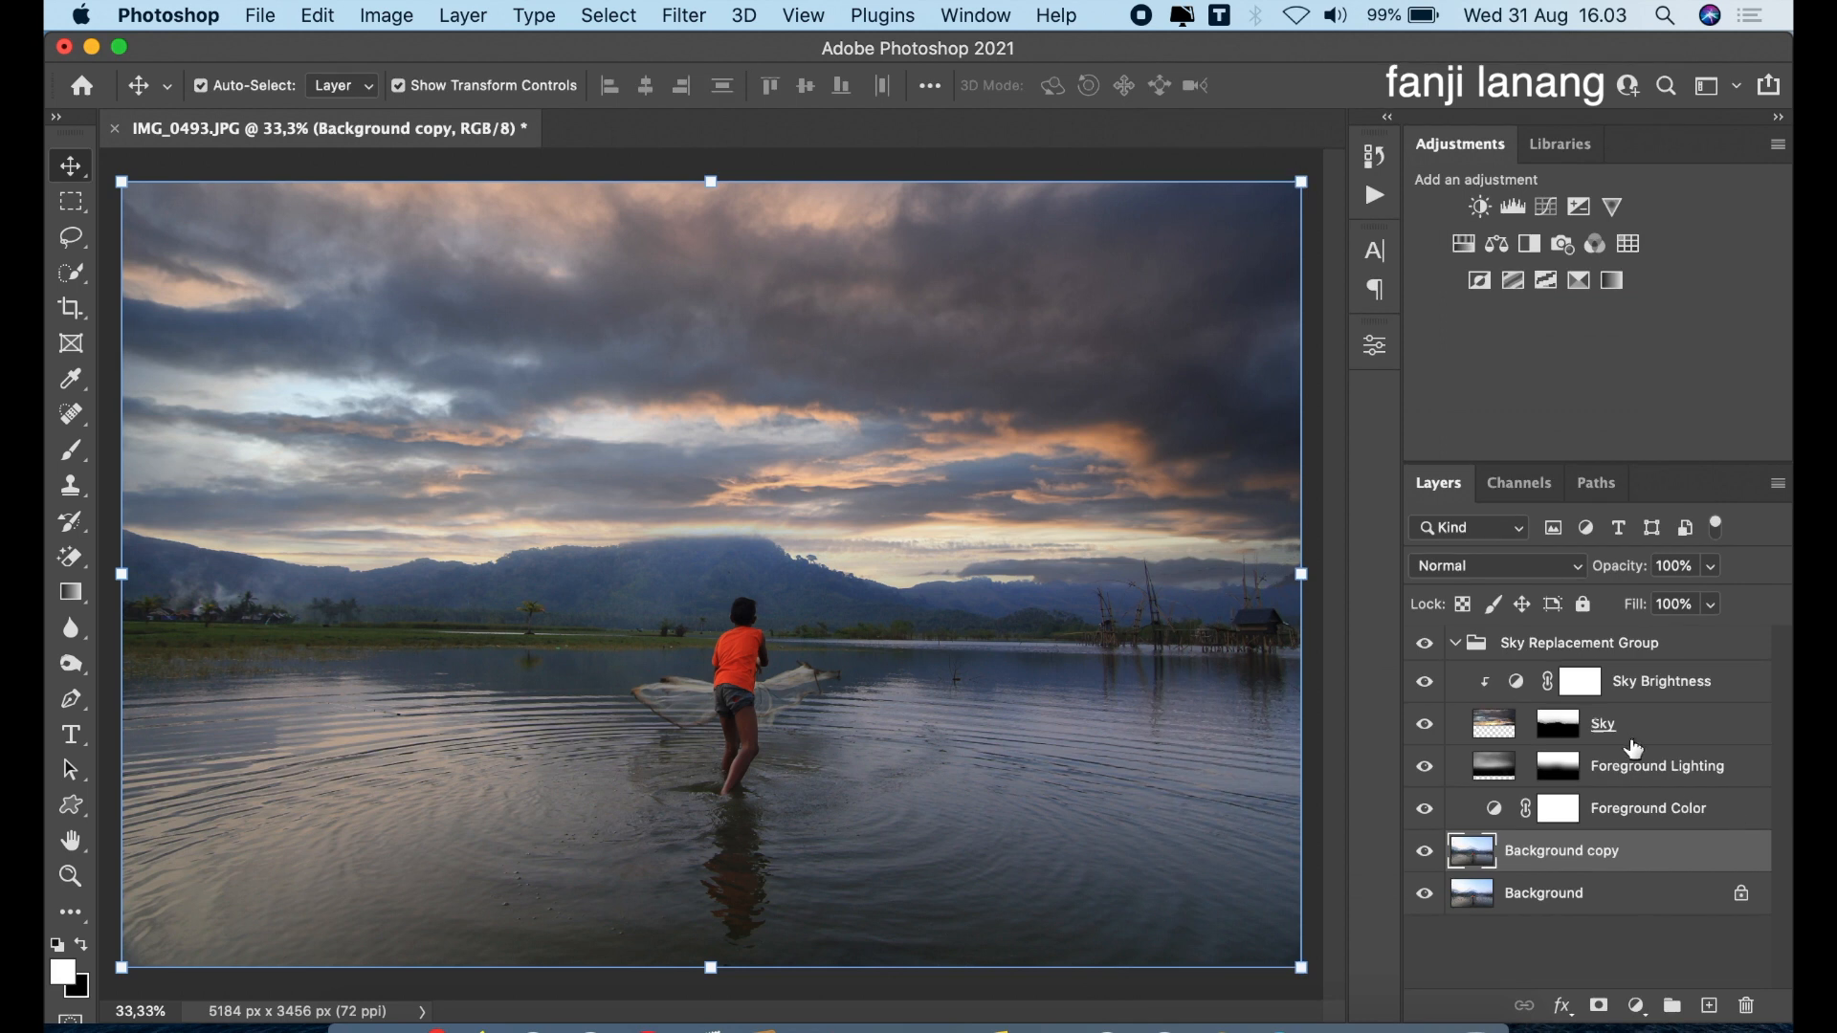
left_click(1425, 645)
left_click(1425, 646)
Apply a Radial Blur to the Sky layer with amount 36, Zoom method, Good quality and the blur center moved slightly down
left_click(1492, 729)
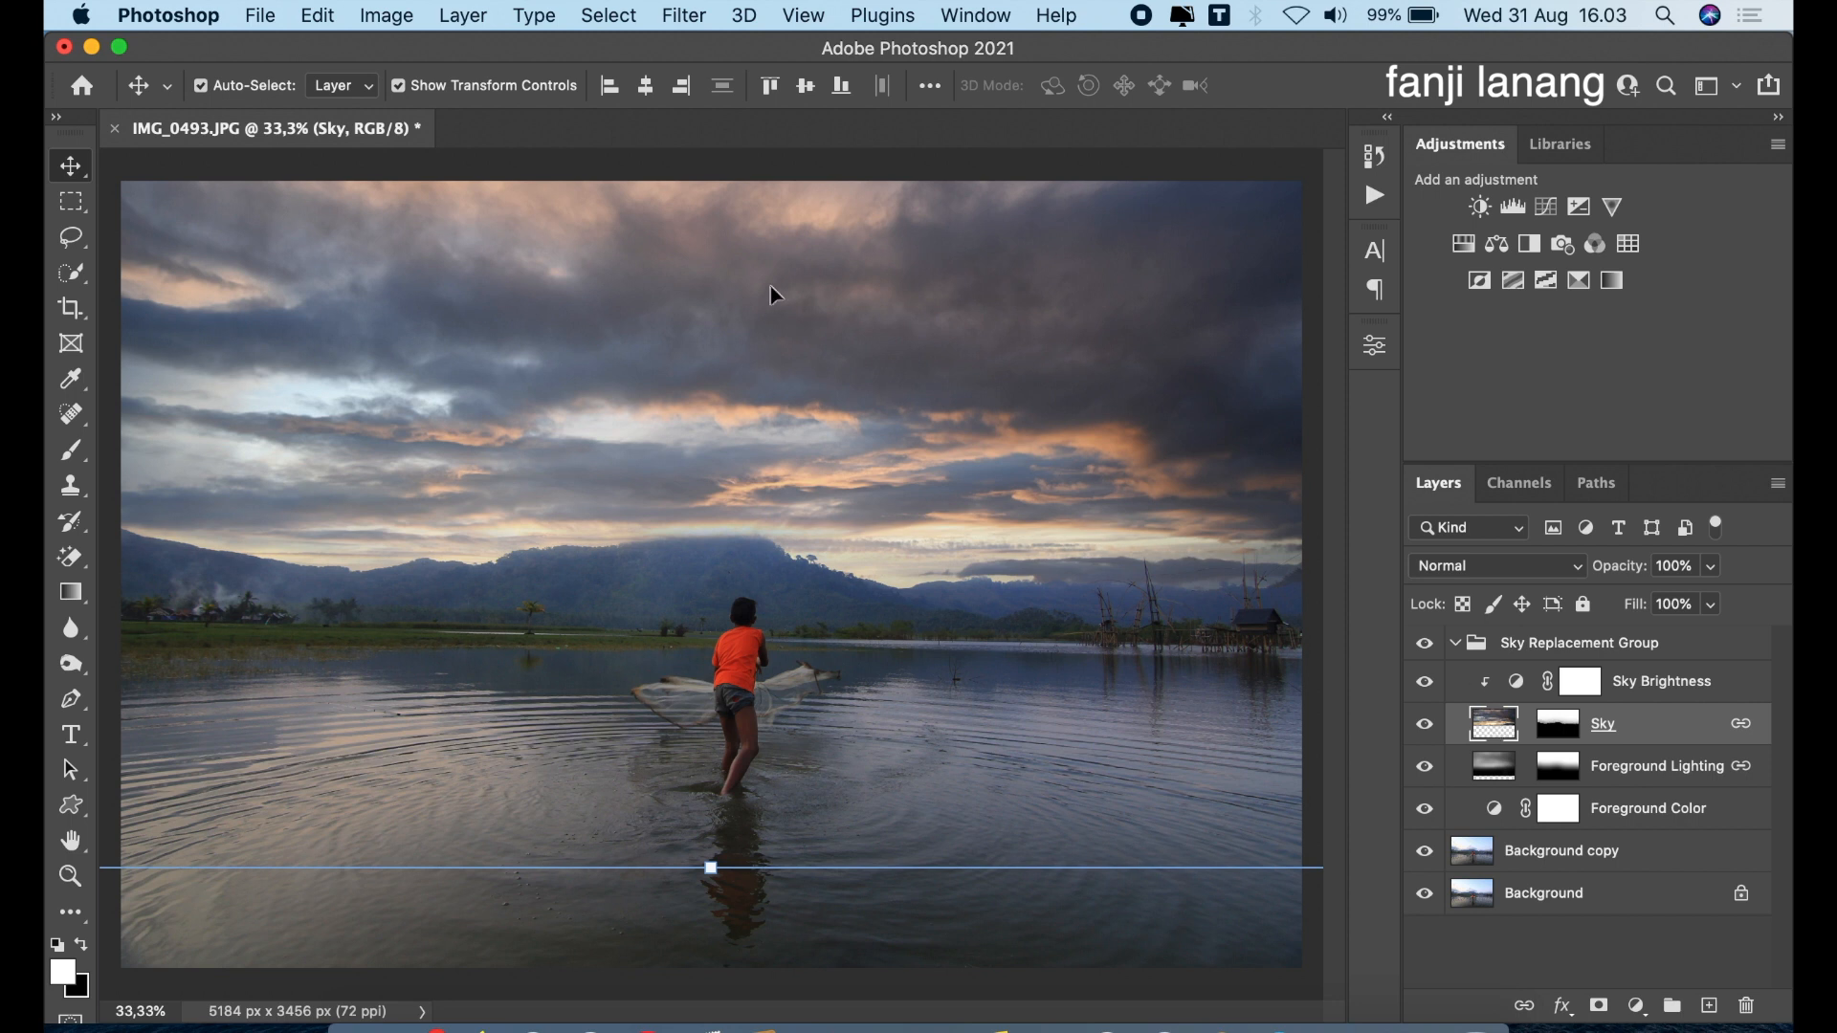
left_click(685, 16)
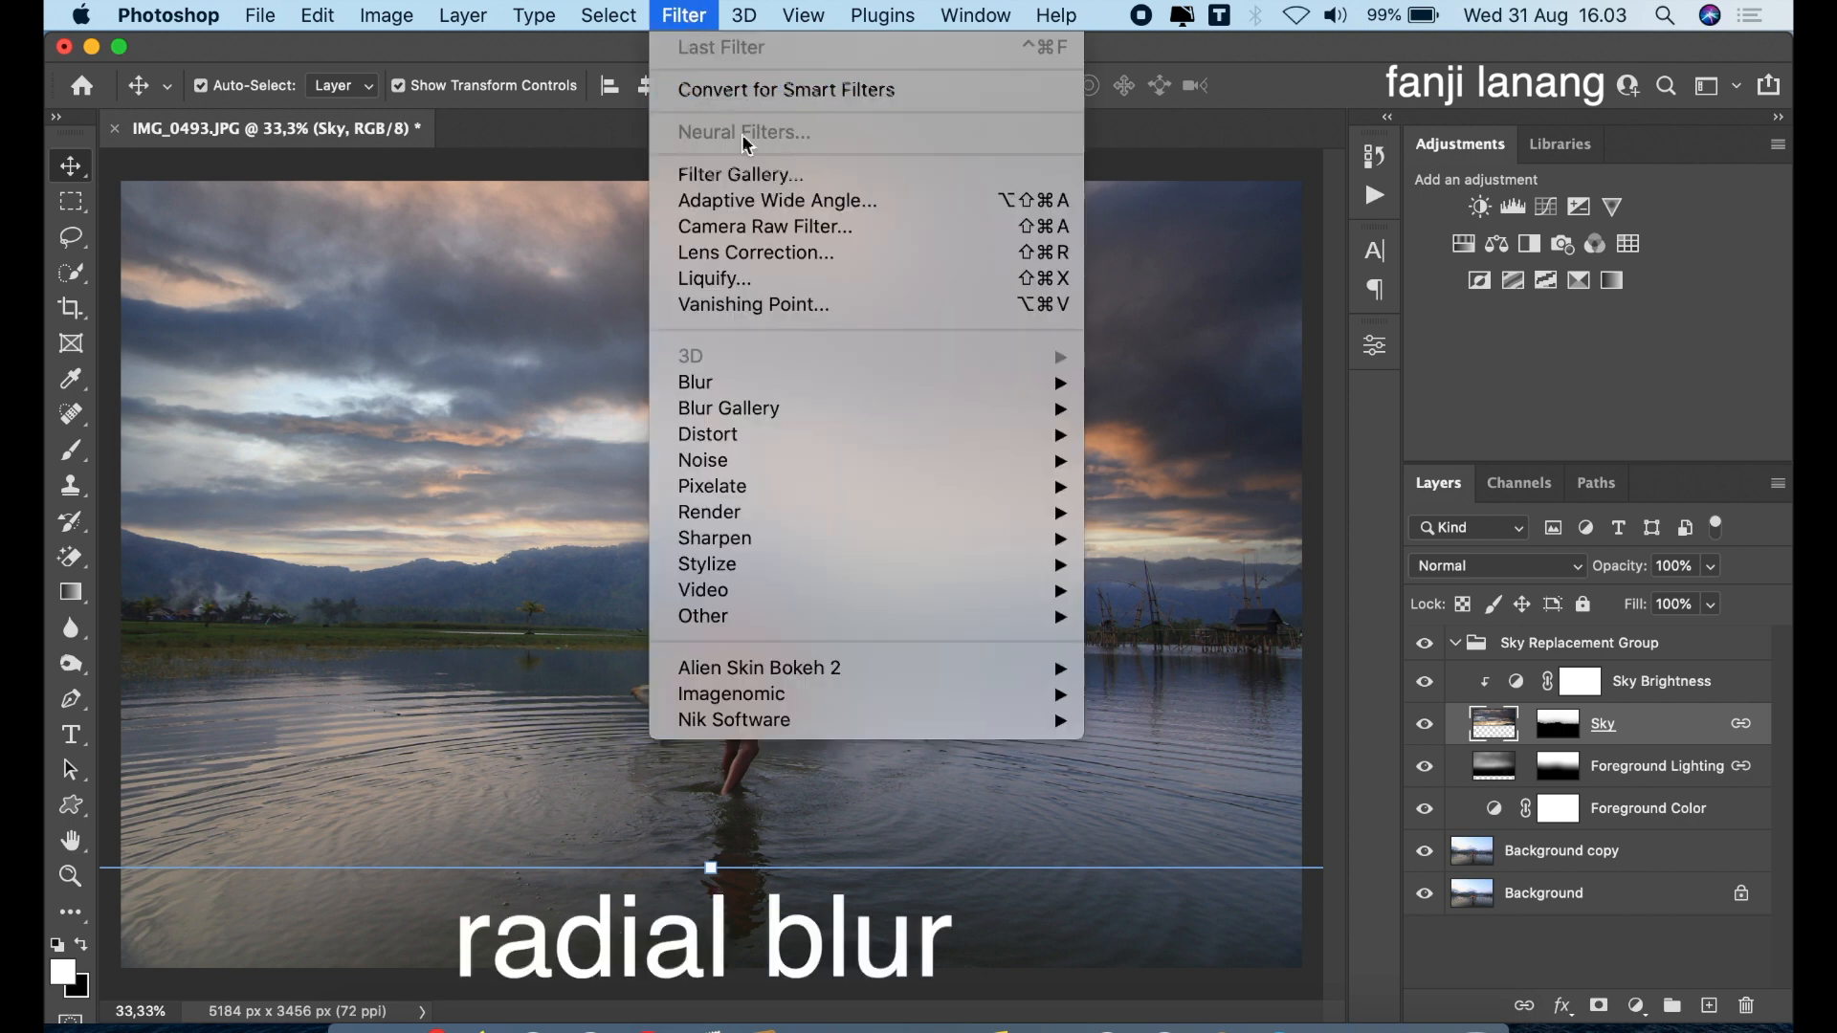
mouse_move(981, 387)
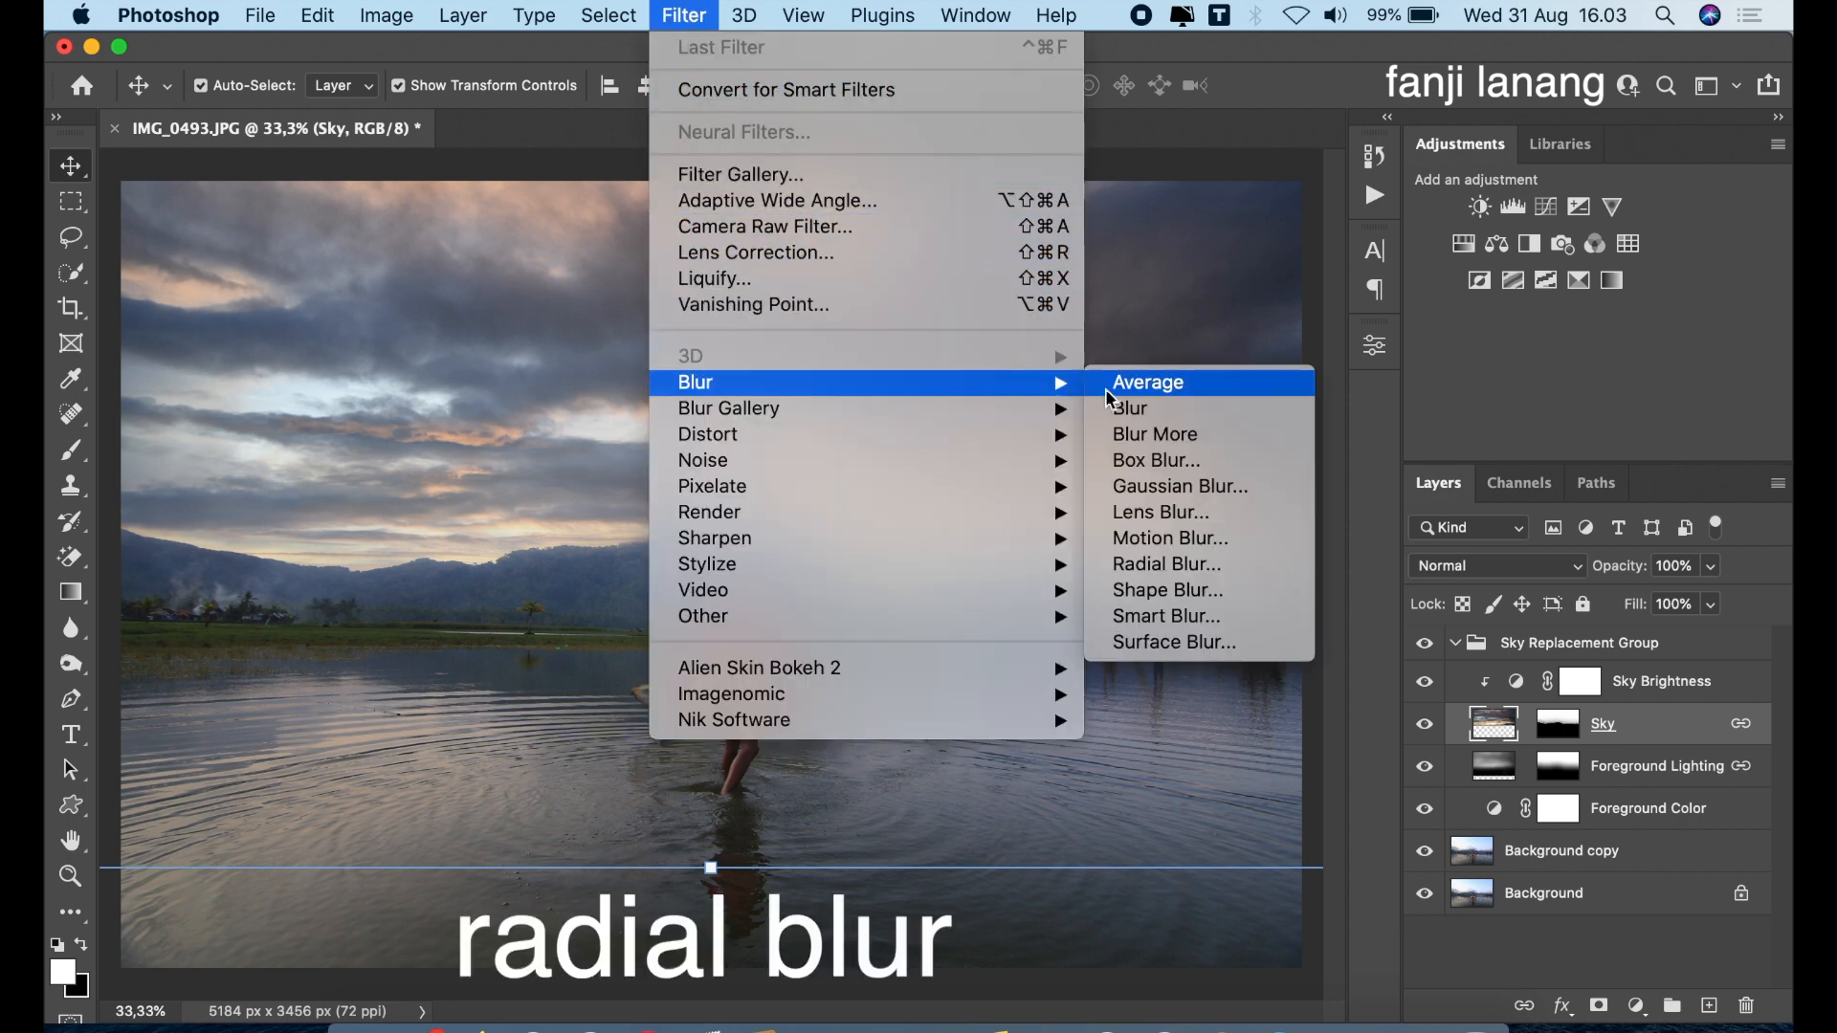
left_click(1168, 572)
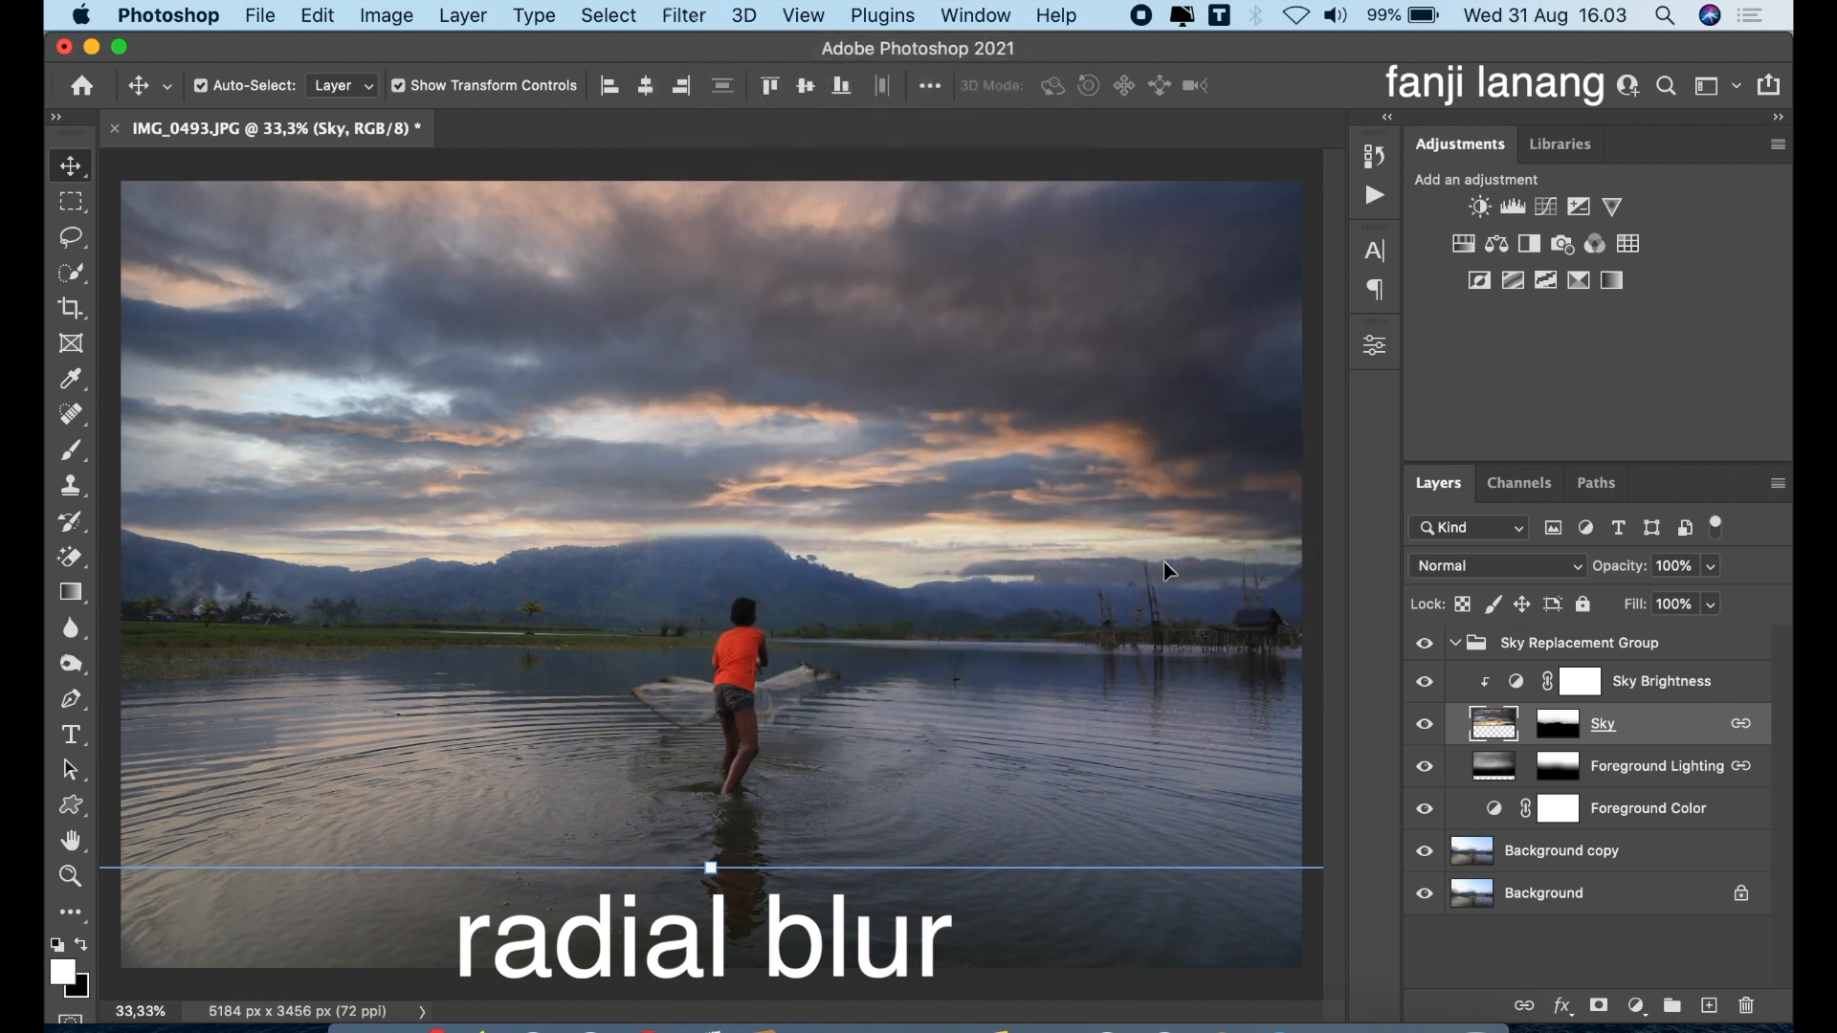
left_click(1161, 378)
left_click_drag(1188, 275, 1180, 279)
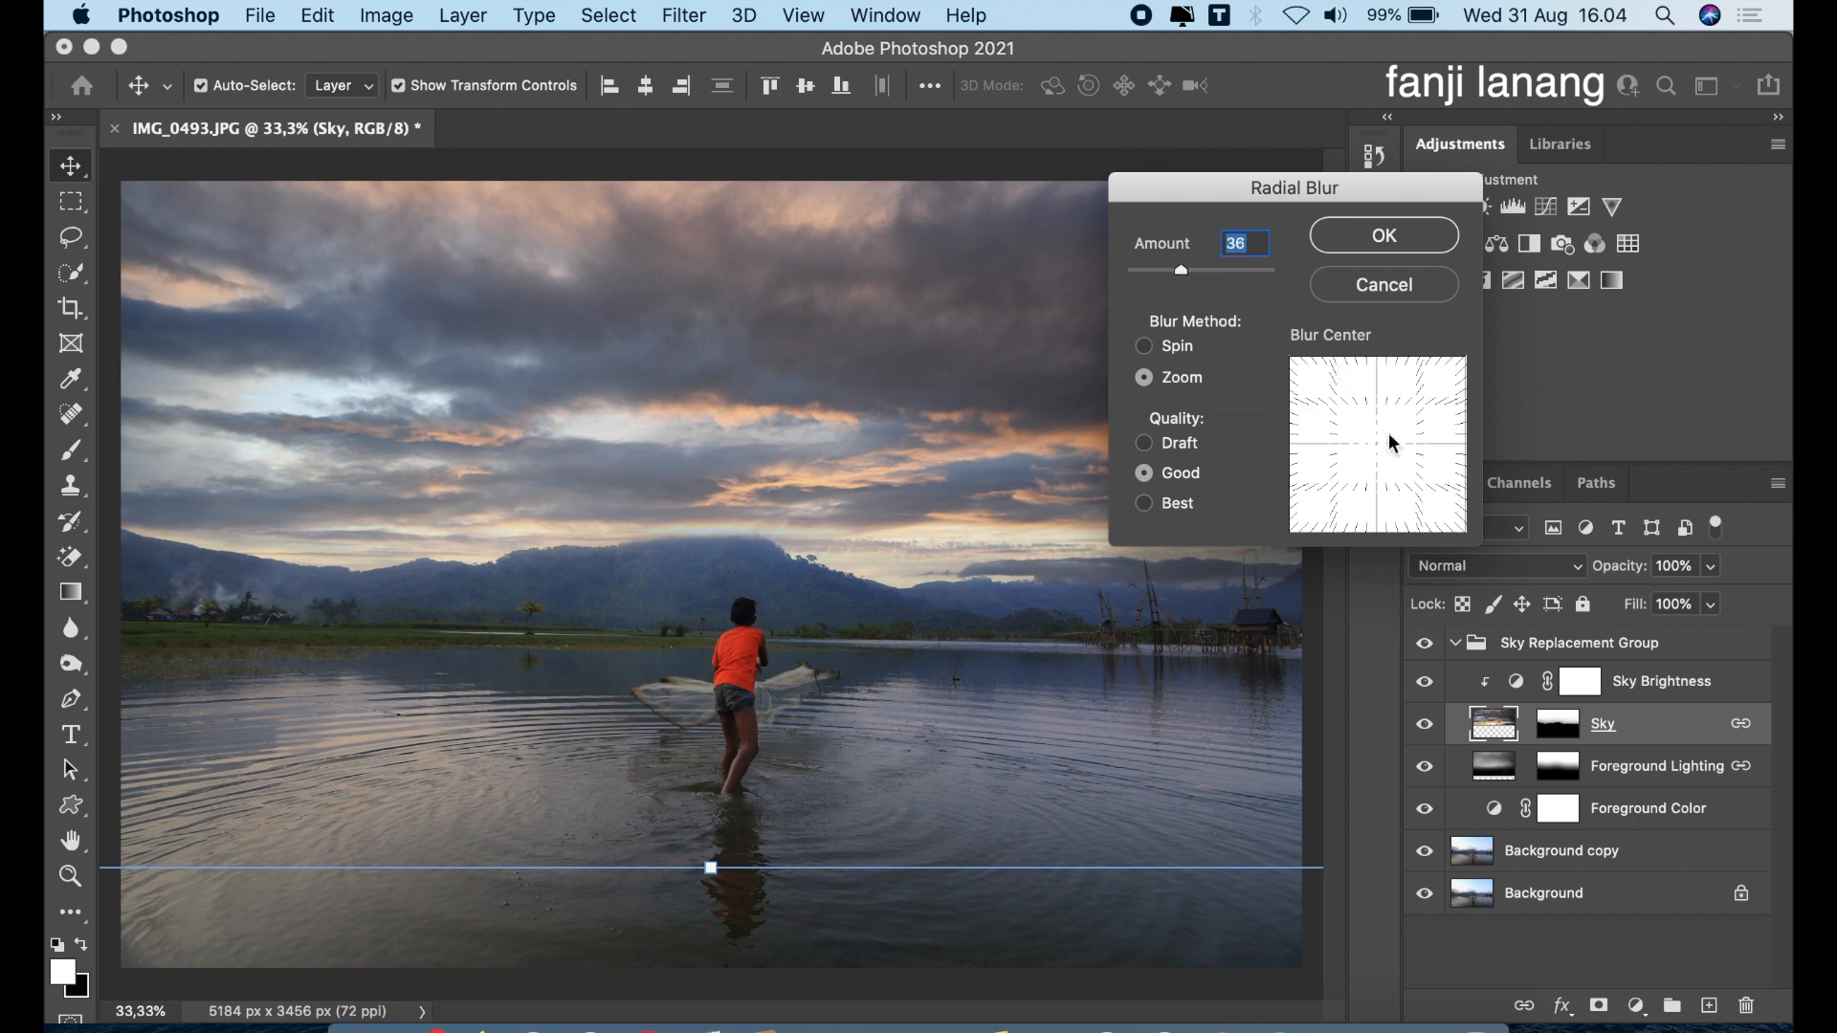
left_click_drag(1376, 446, 1374, 466)
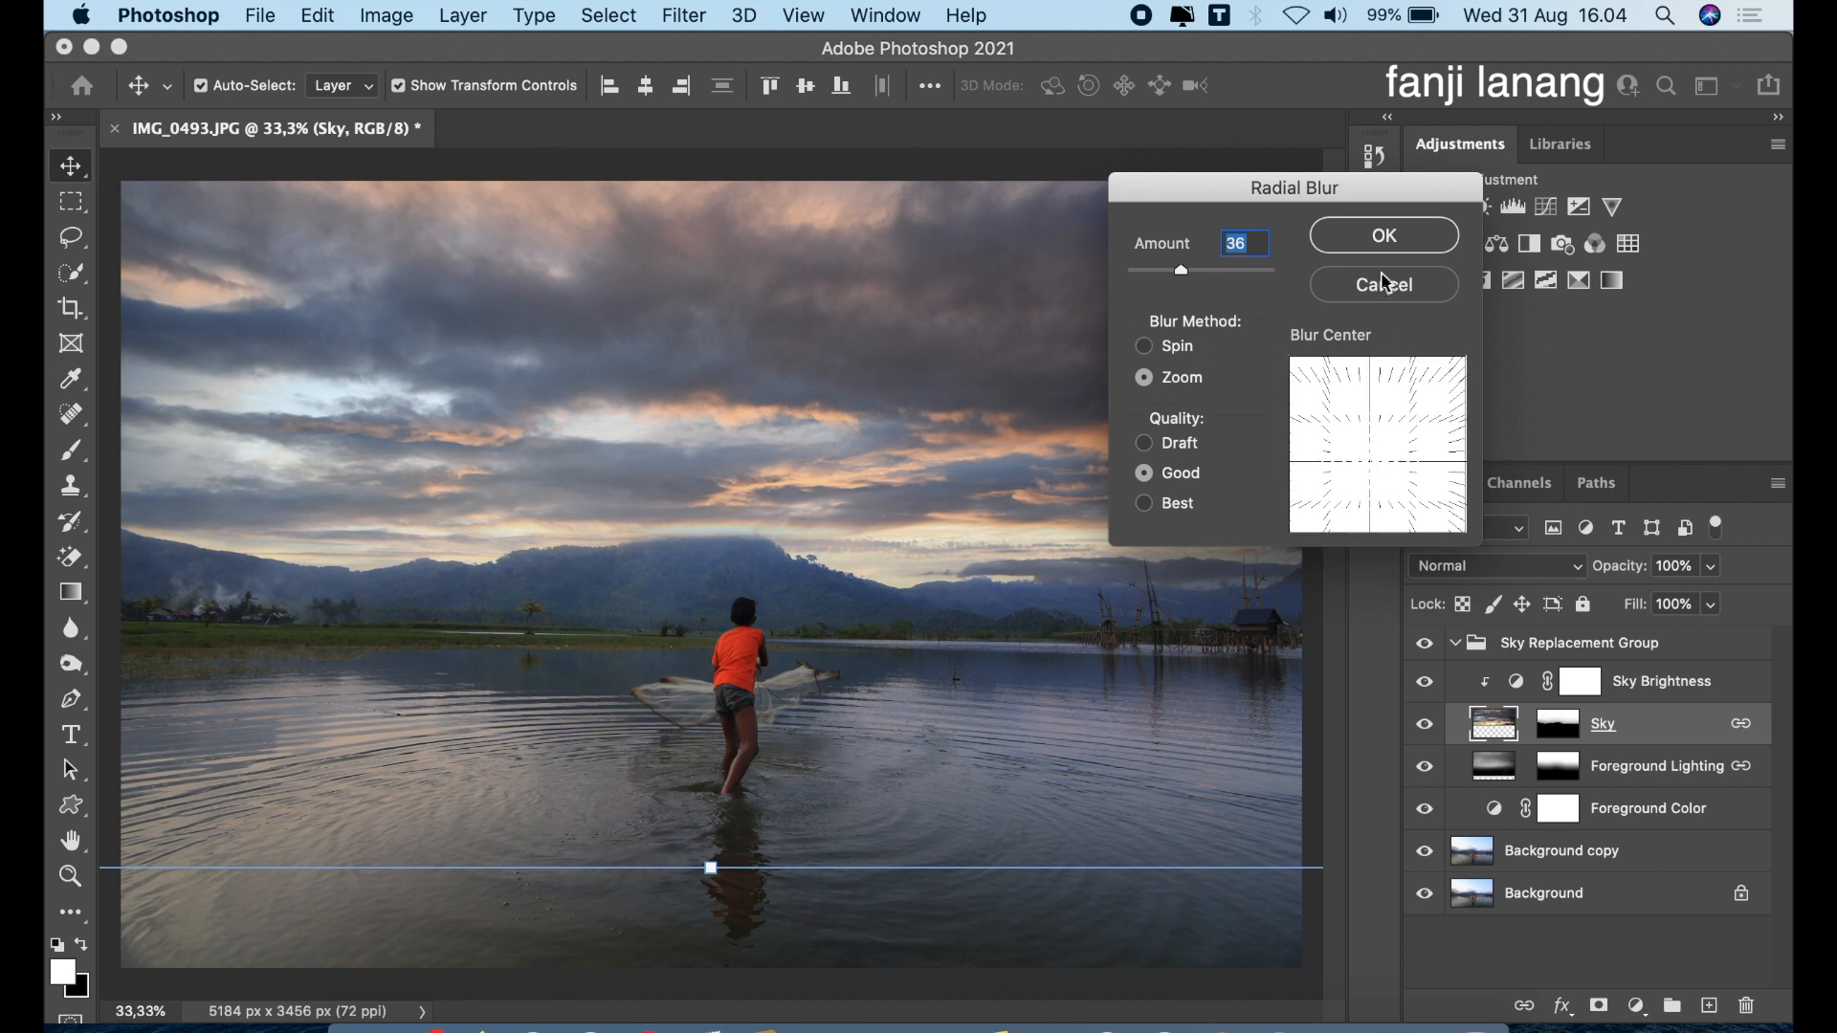
left_click(1390, 239)
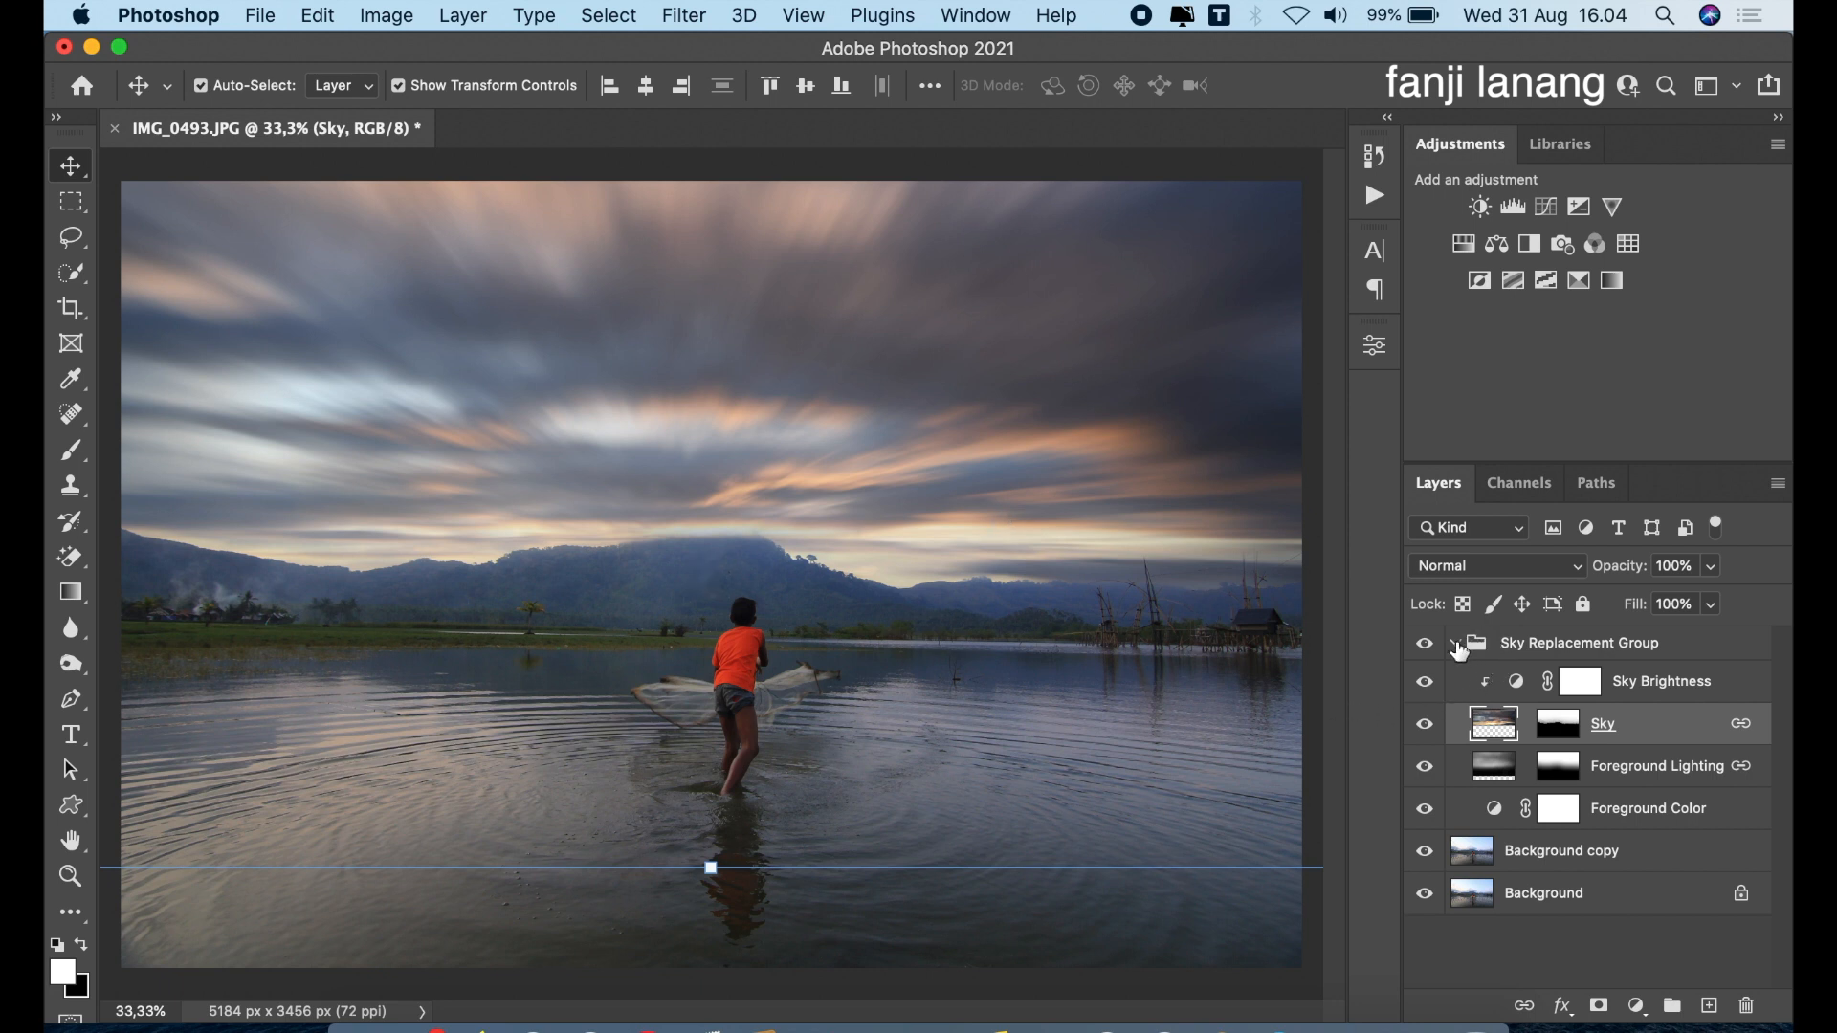
Collapse the Sky Replacement Group and toggle its visibility to compare the image before and after
left_click(1457, 649)
left_click(1426, 647)
left_click(1426, 647)
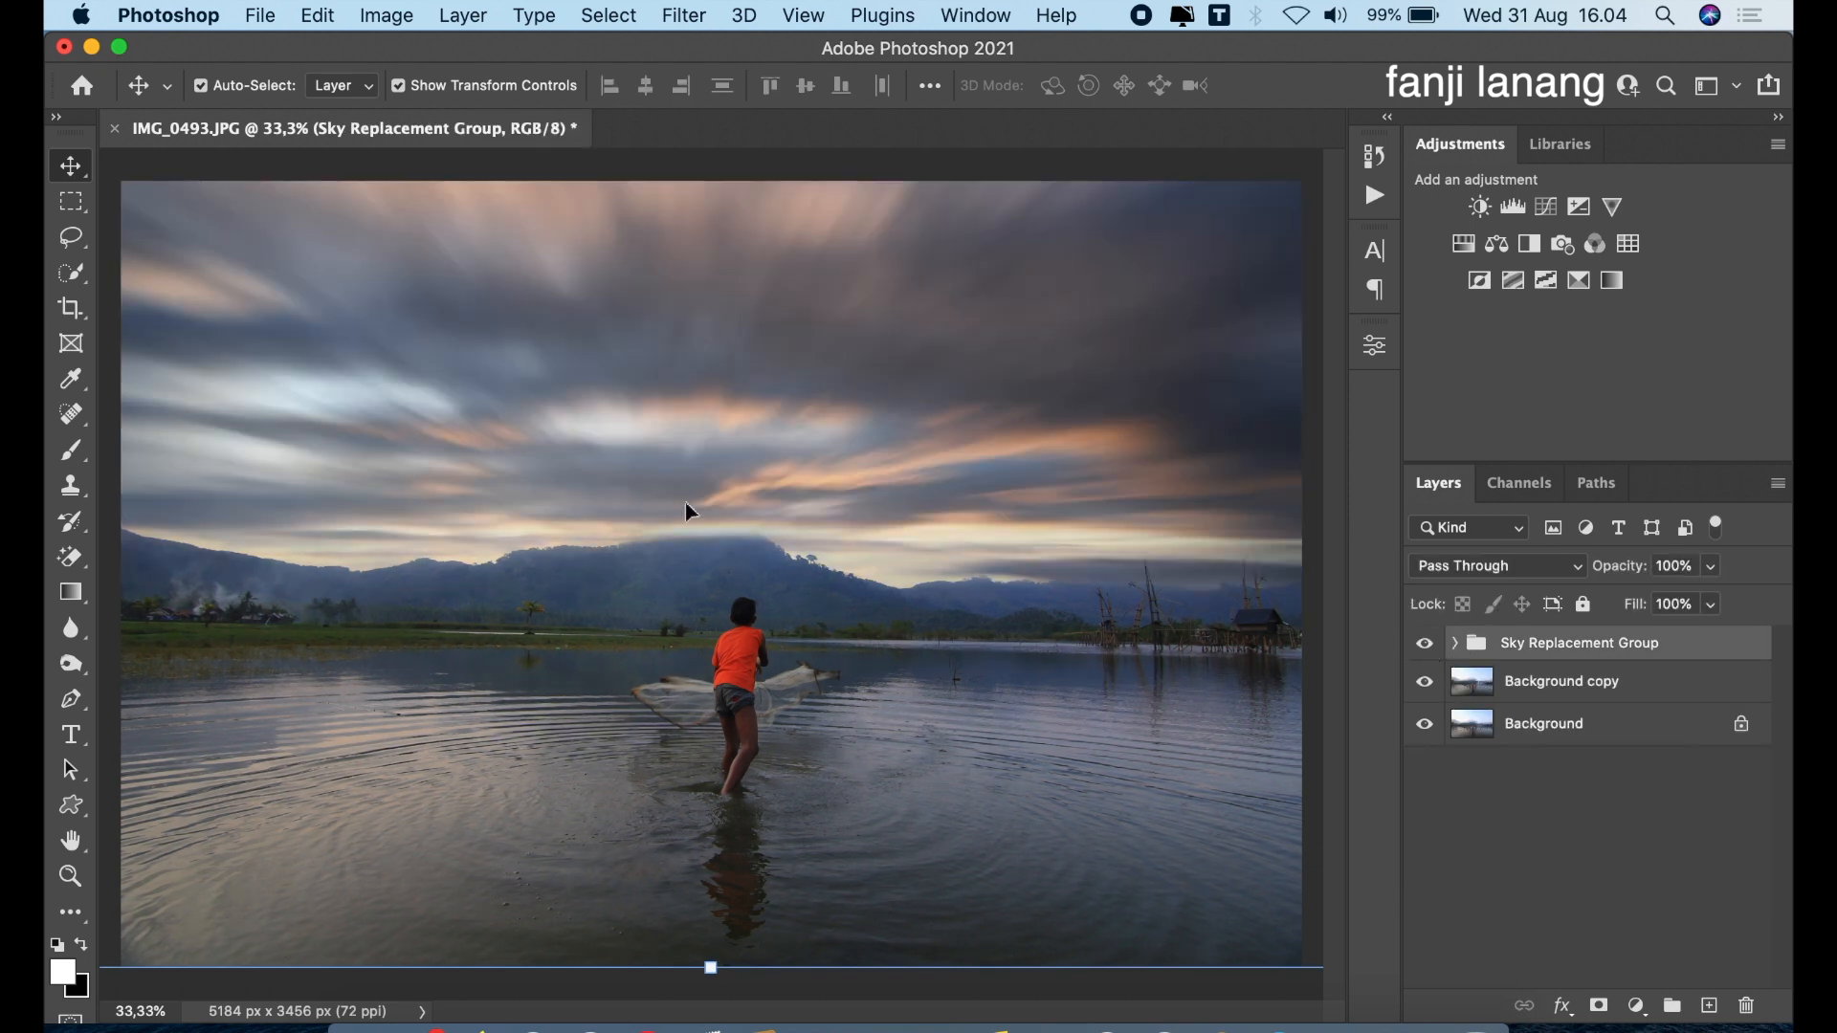
Add a blank layer above the Sky Replacement Group and fill it using Apply Image with the Merged layer, Normal blending and 100% opacity
key("super+minus")
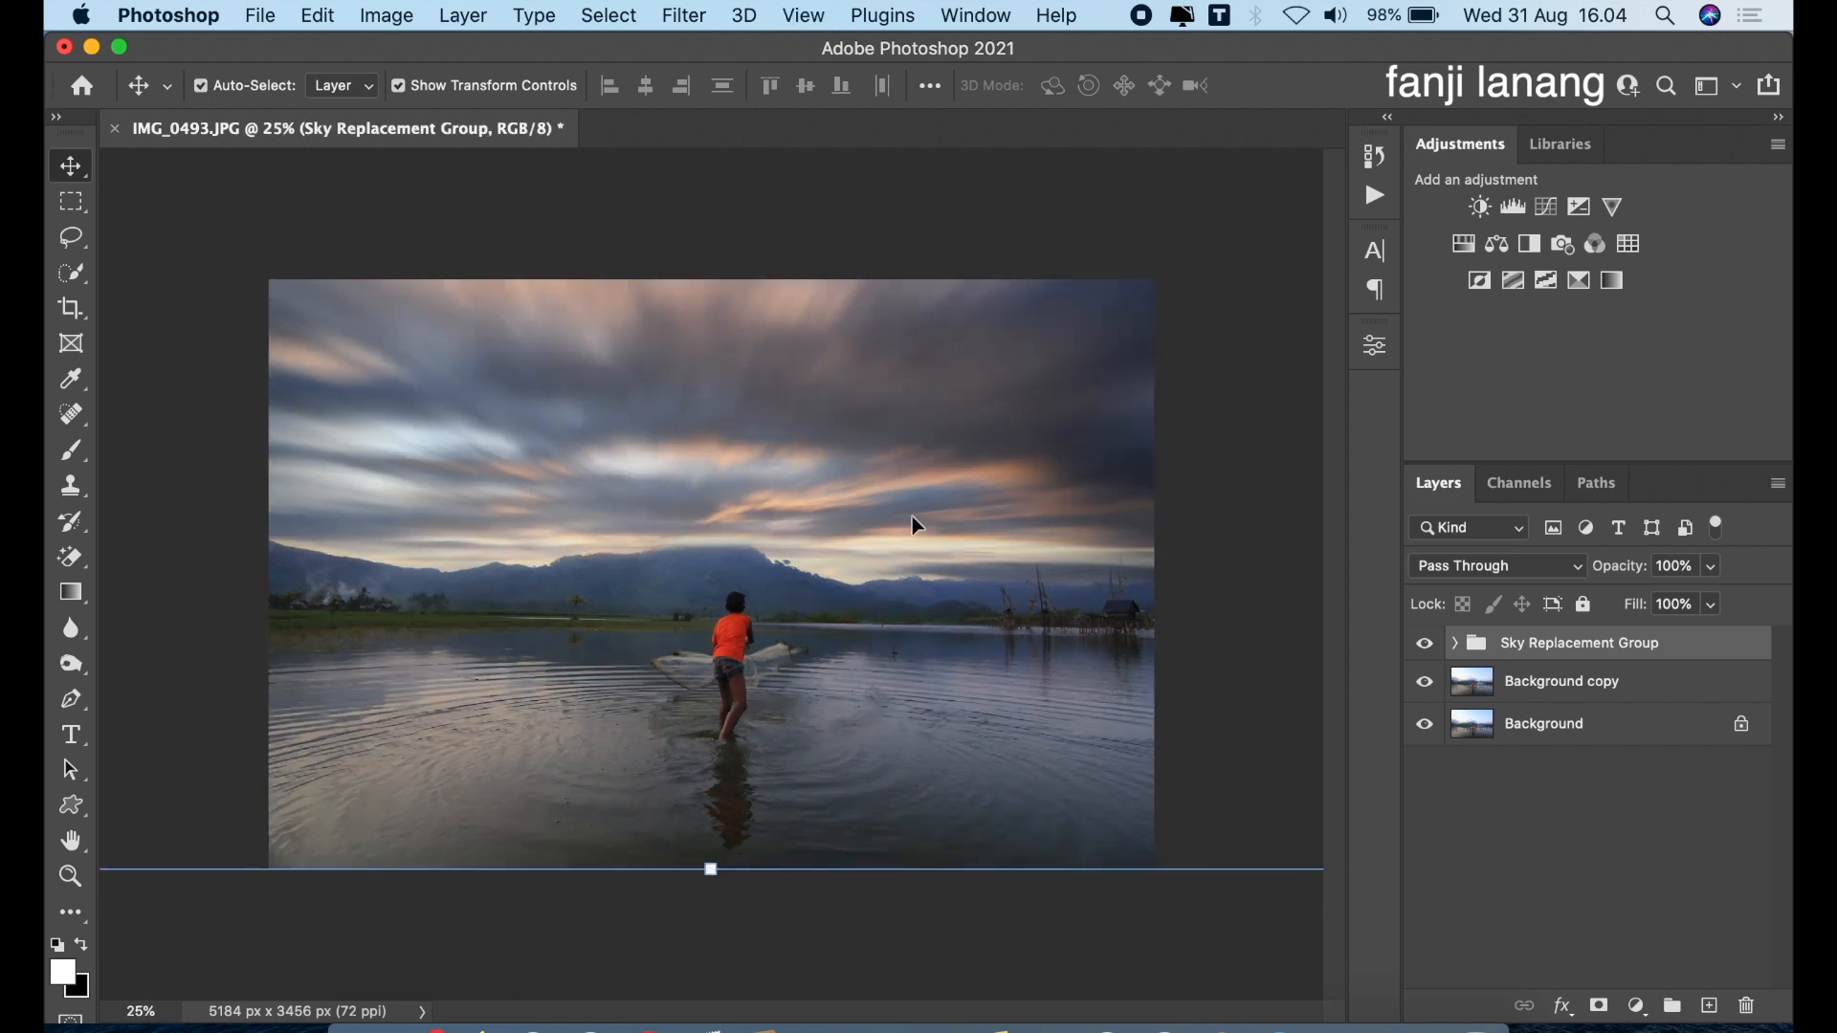
left_click(1709, 1006)
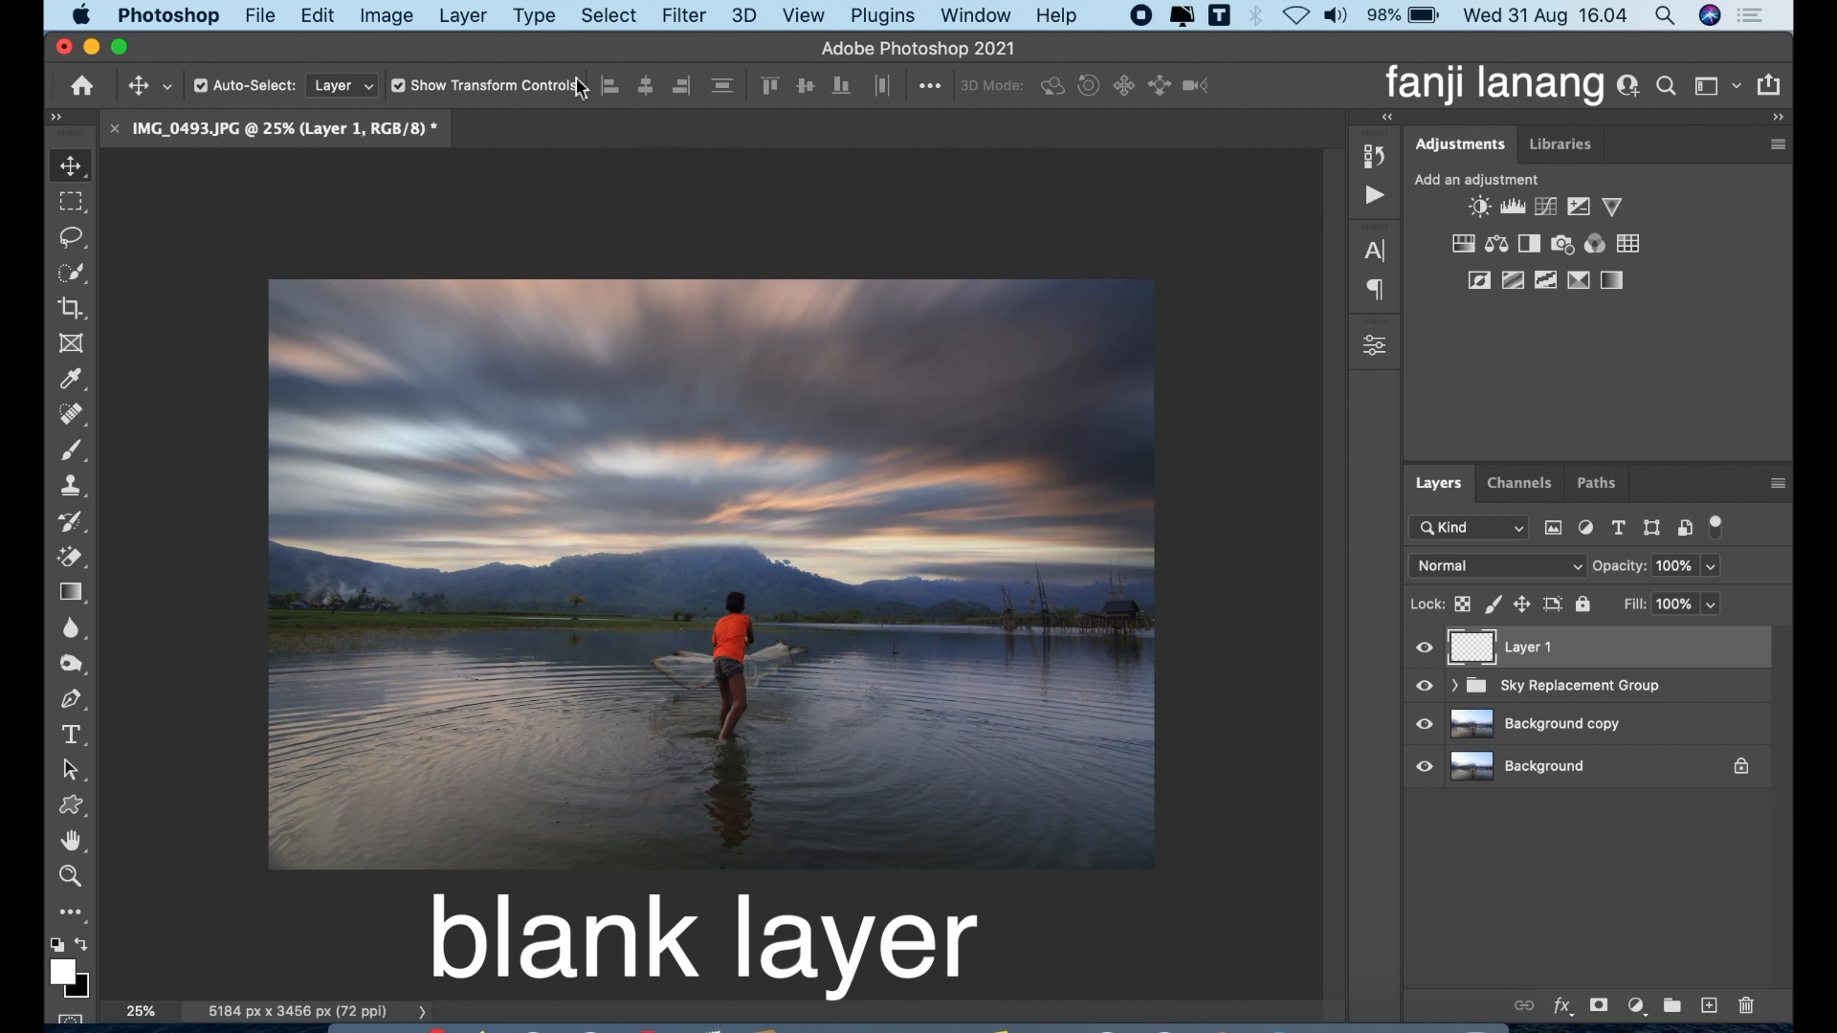
left_click(383, 25)
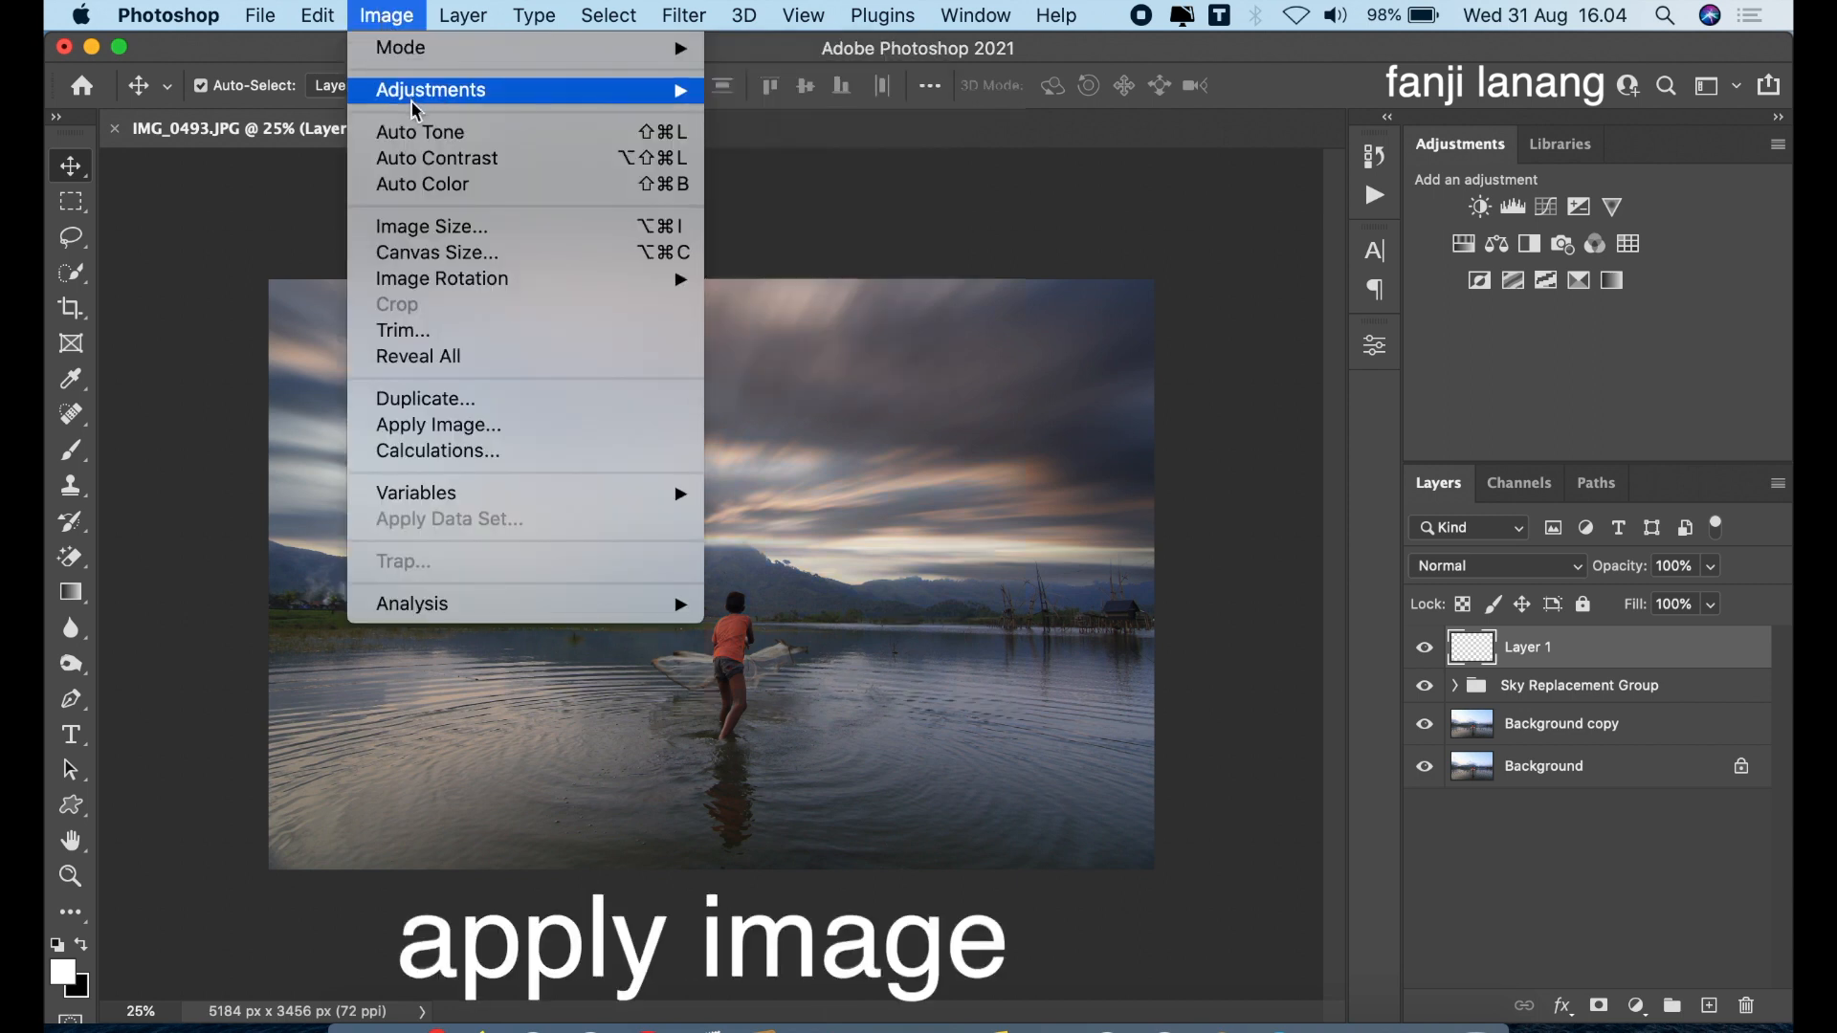
left_click(432, 425)
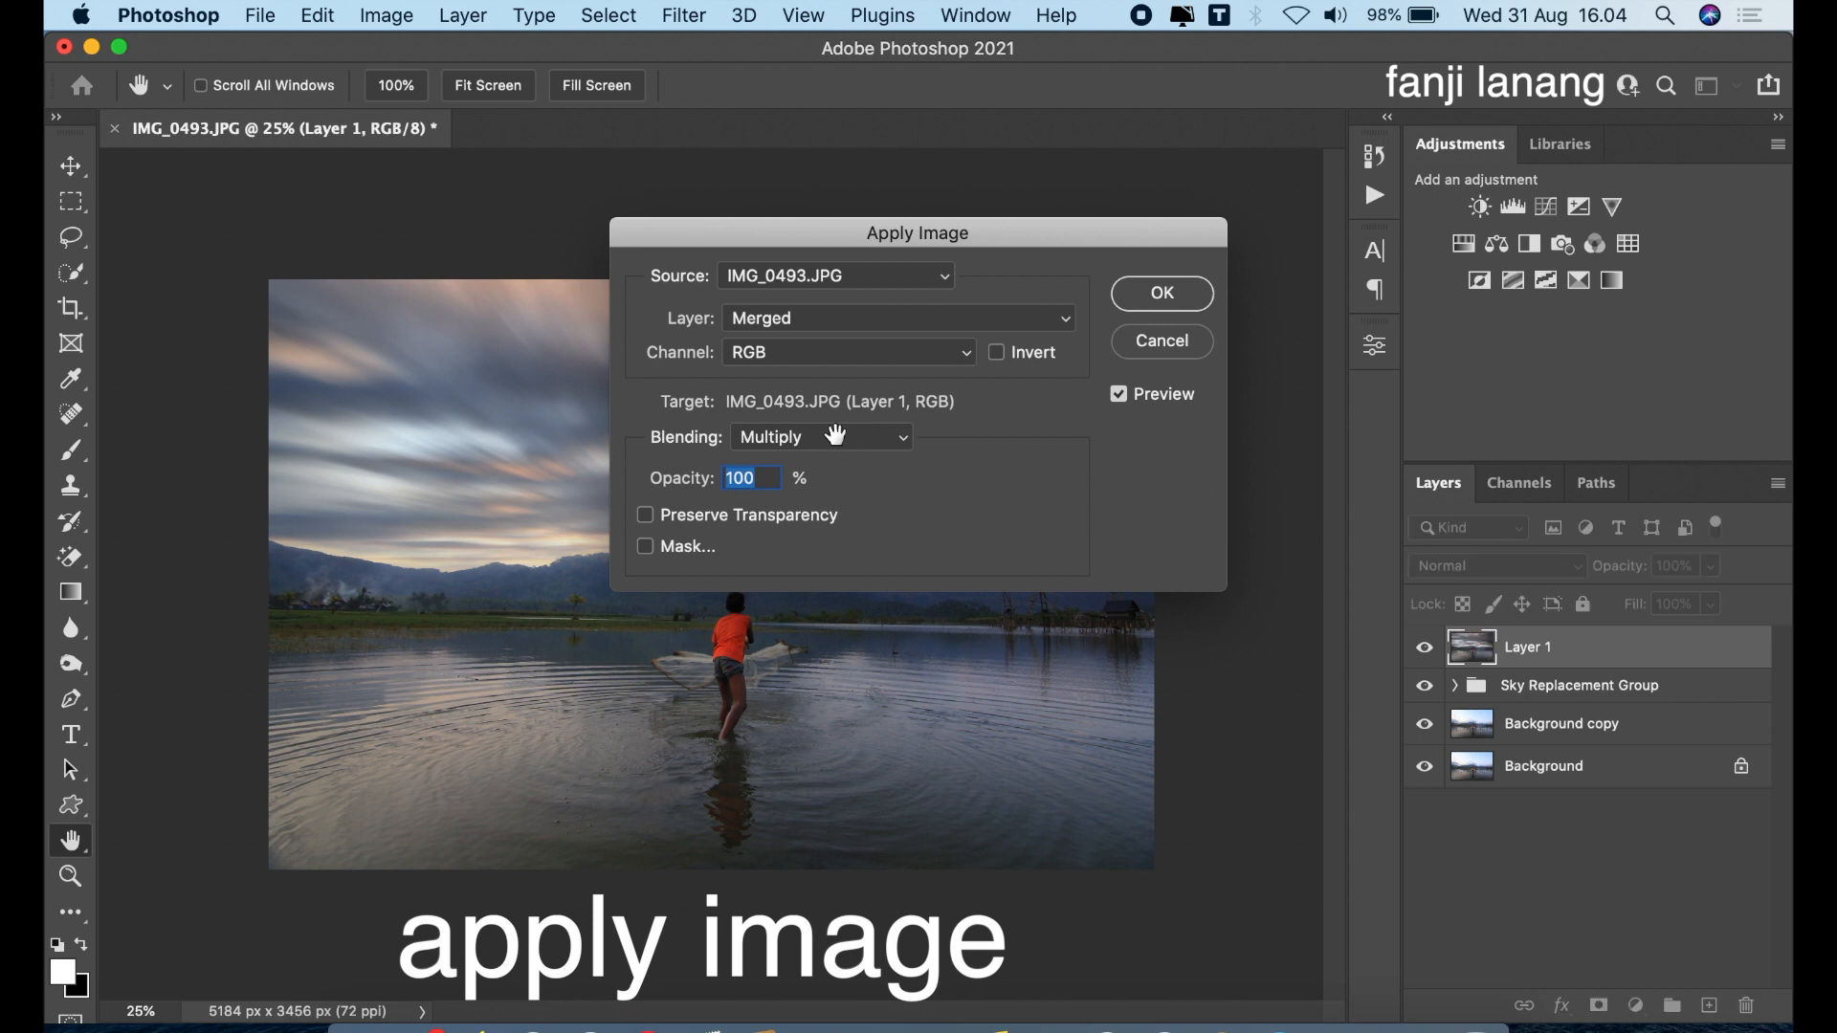
left_click(835, 436)
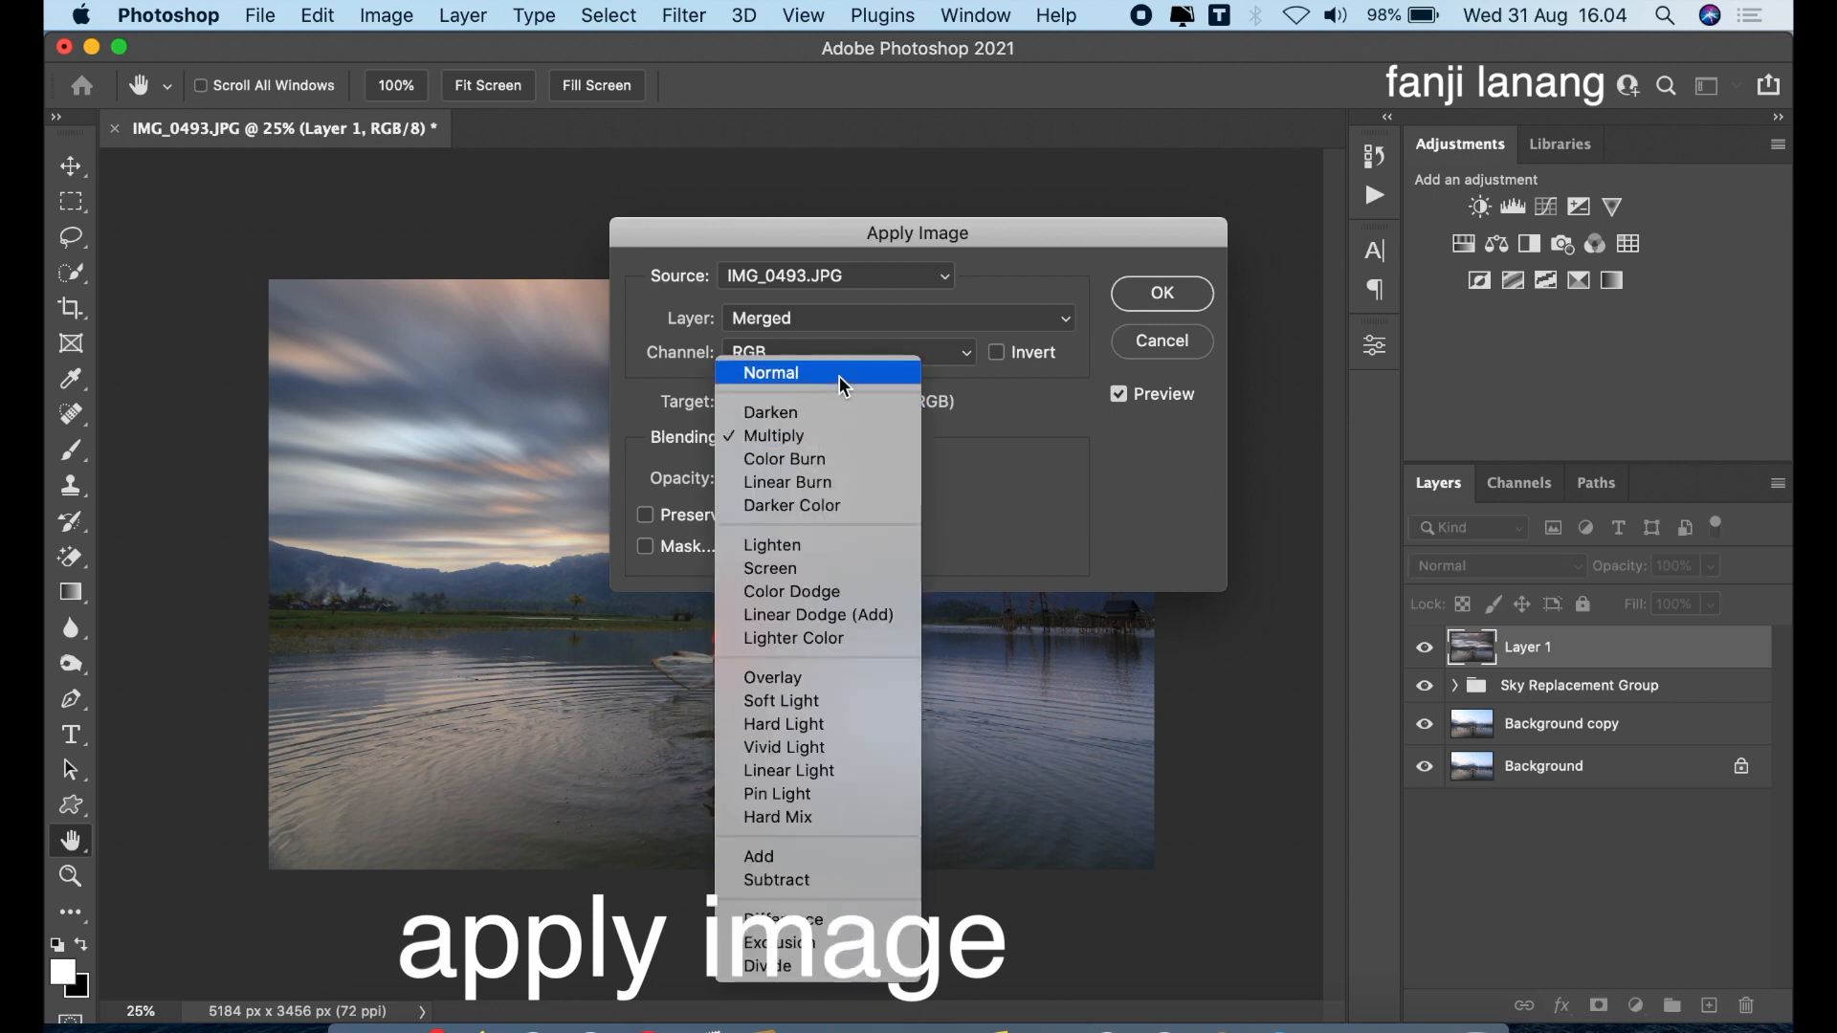
key("Return")
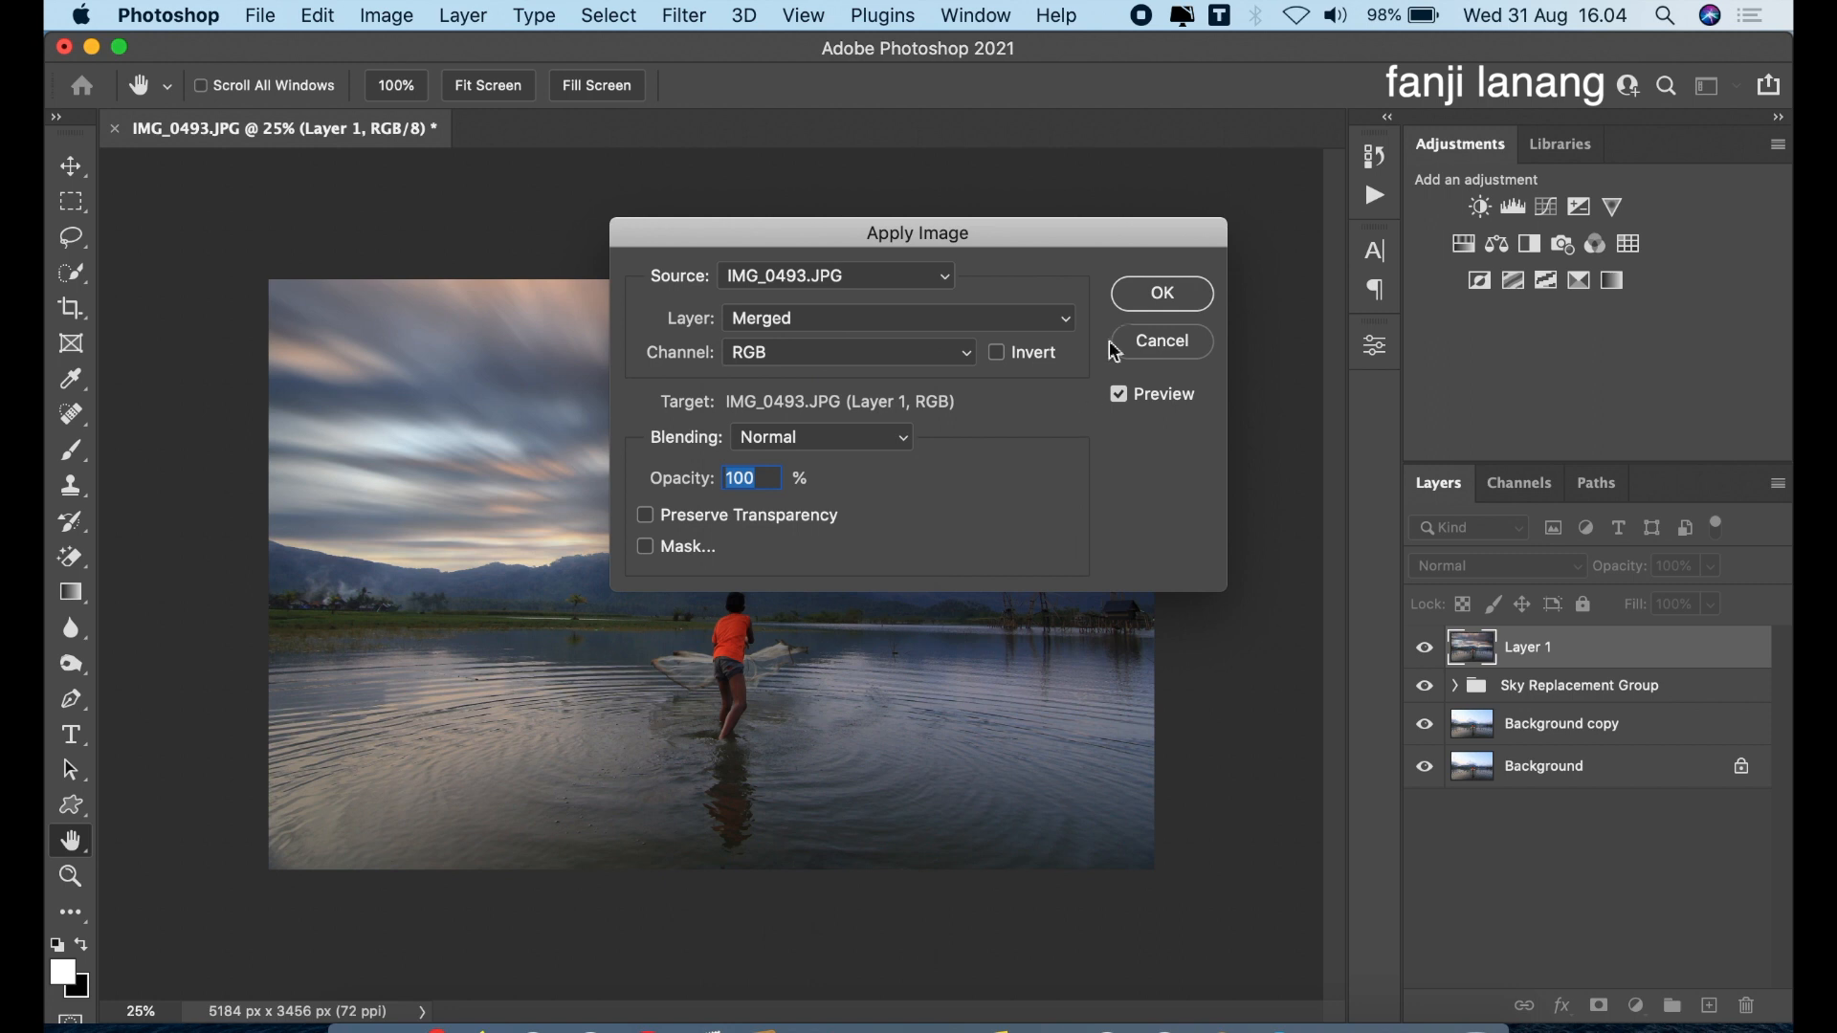
left_click(1162, 299)
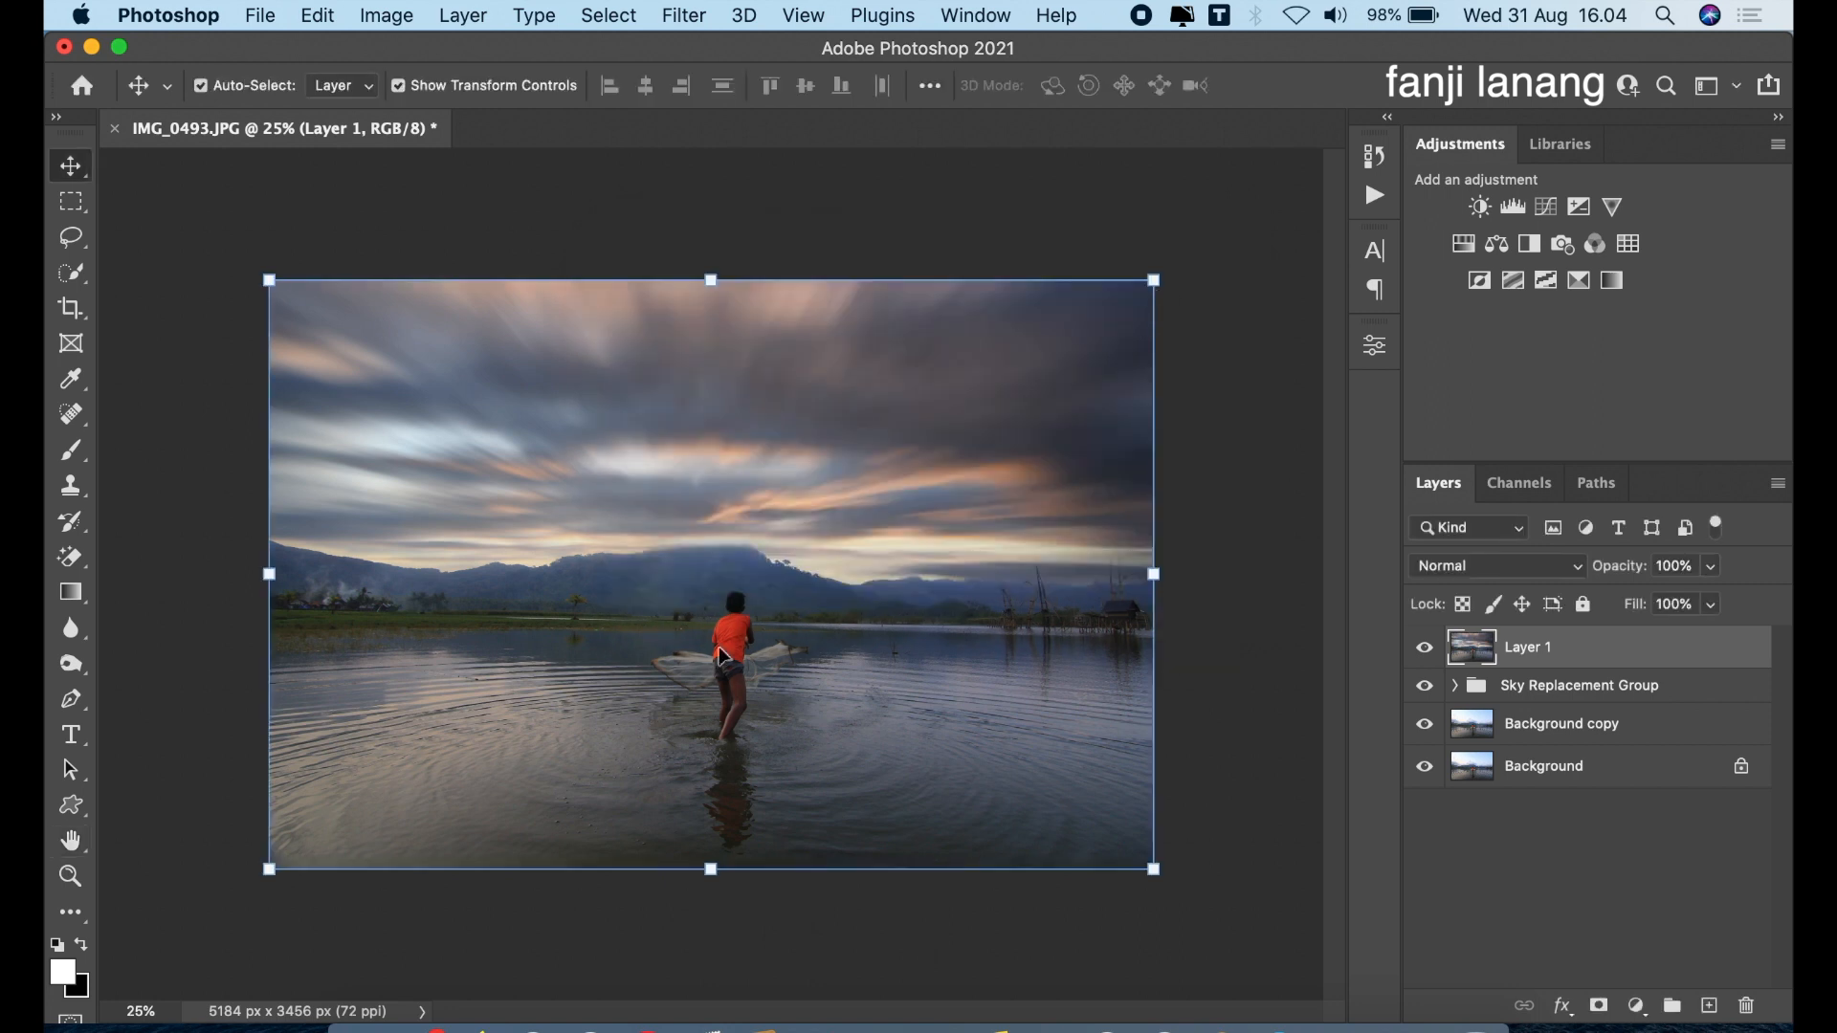
Open the Camera Raw Filter on the merged layer and set Contrast to +20, Highlights to -9 and Shadows to +100
left_click(685, 20)
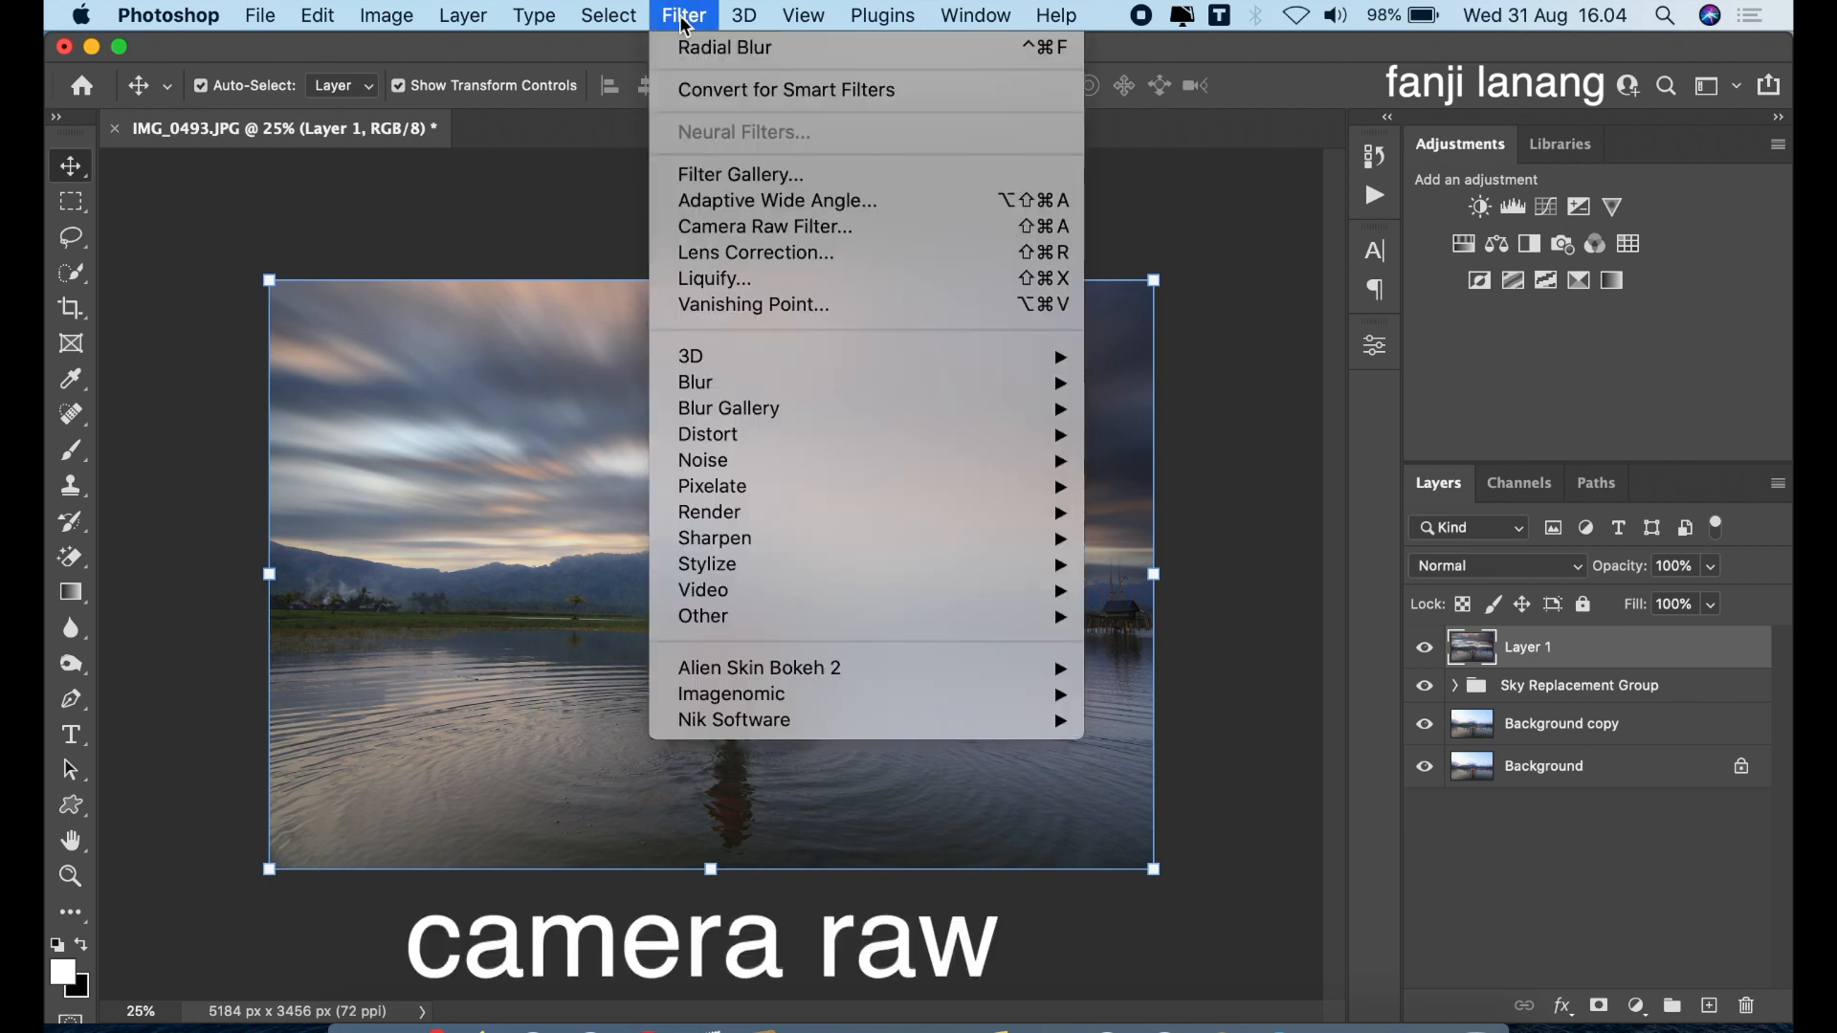
left_click(761, 228)
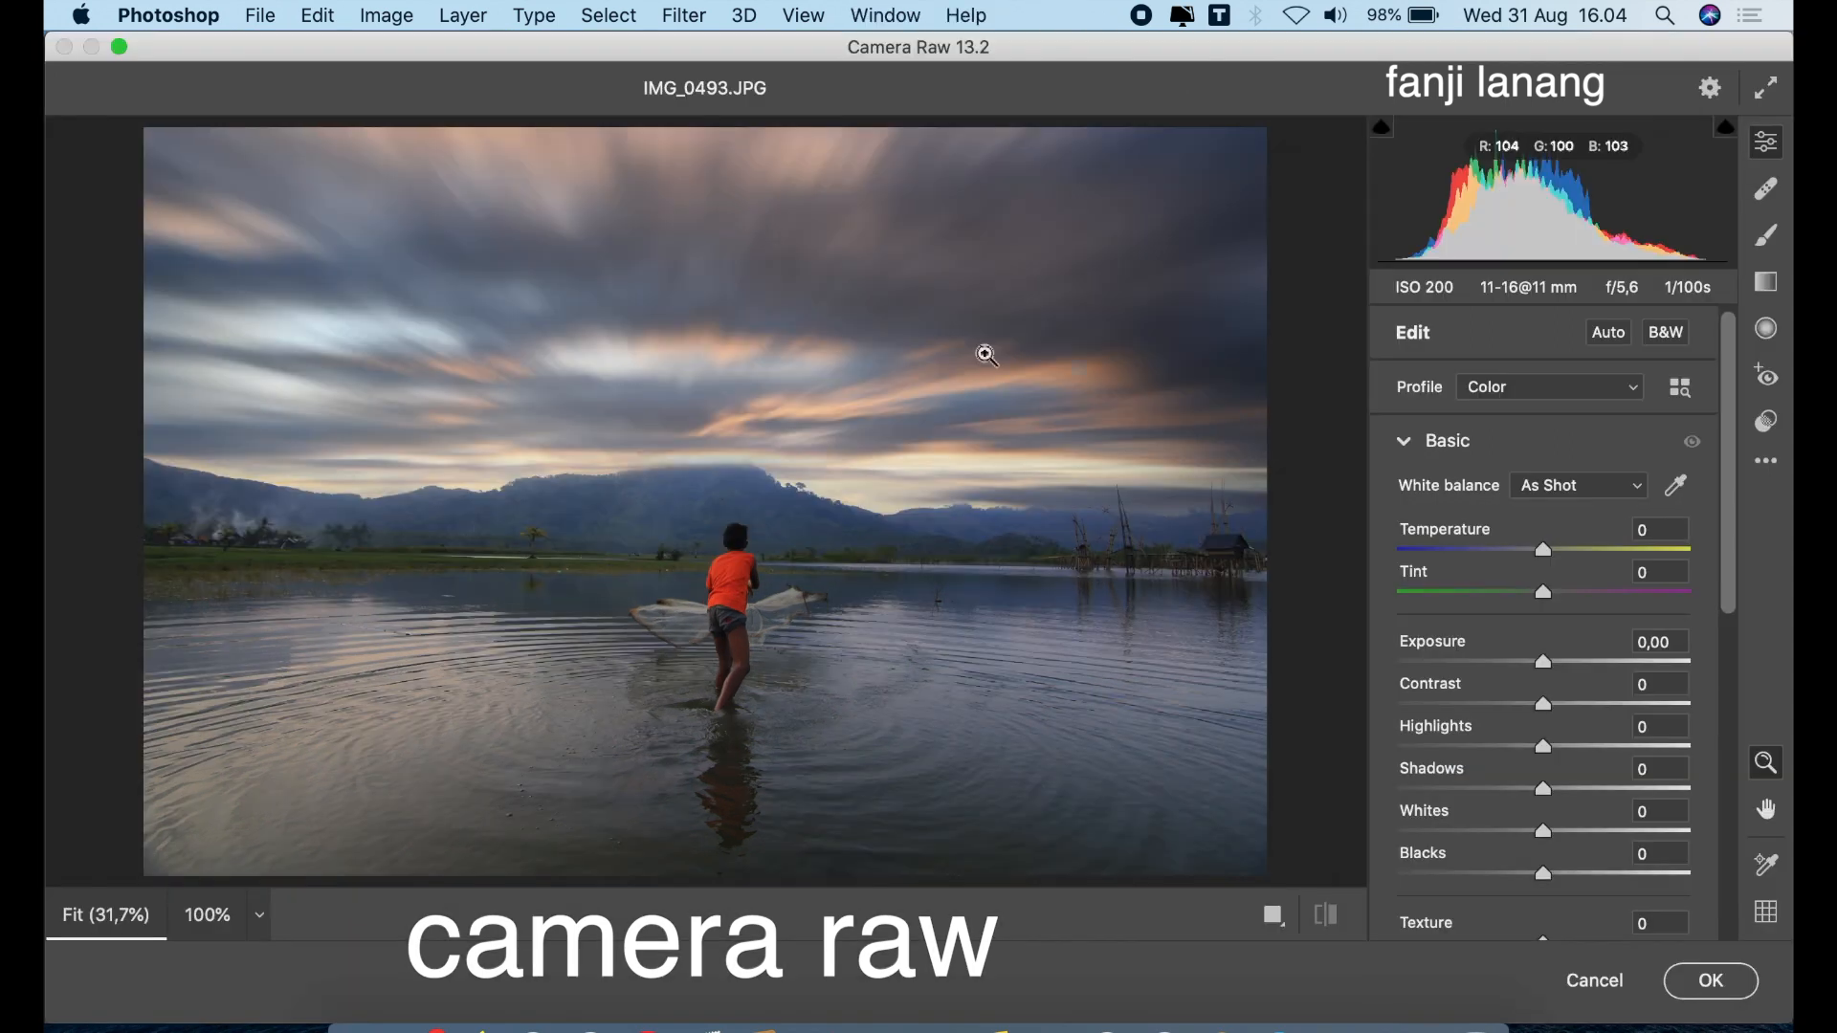
left_click_drag(1545, 705, 1709, 805)
left_click_drag(1534, 743, 1532, 747)
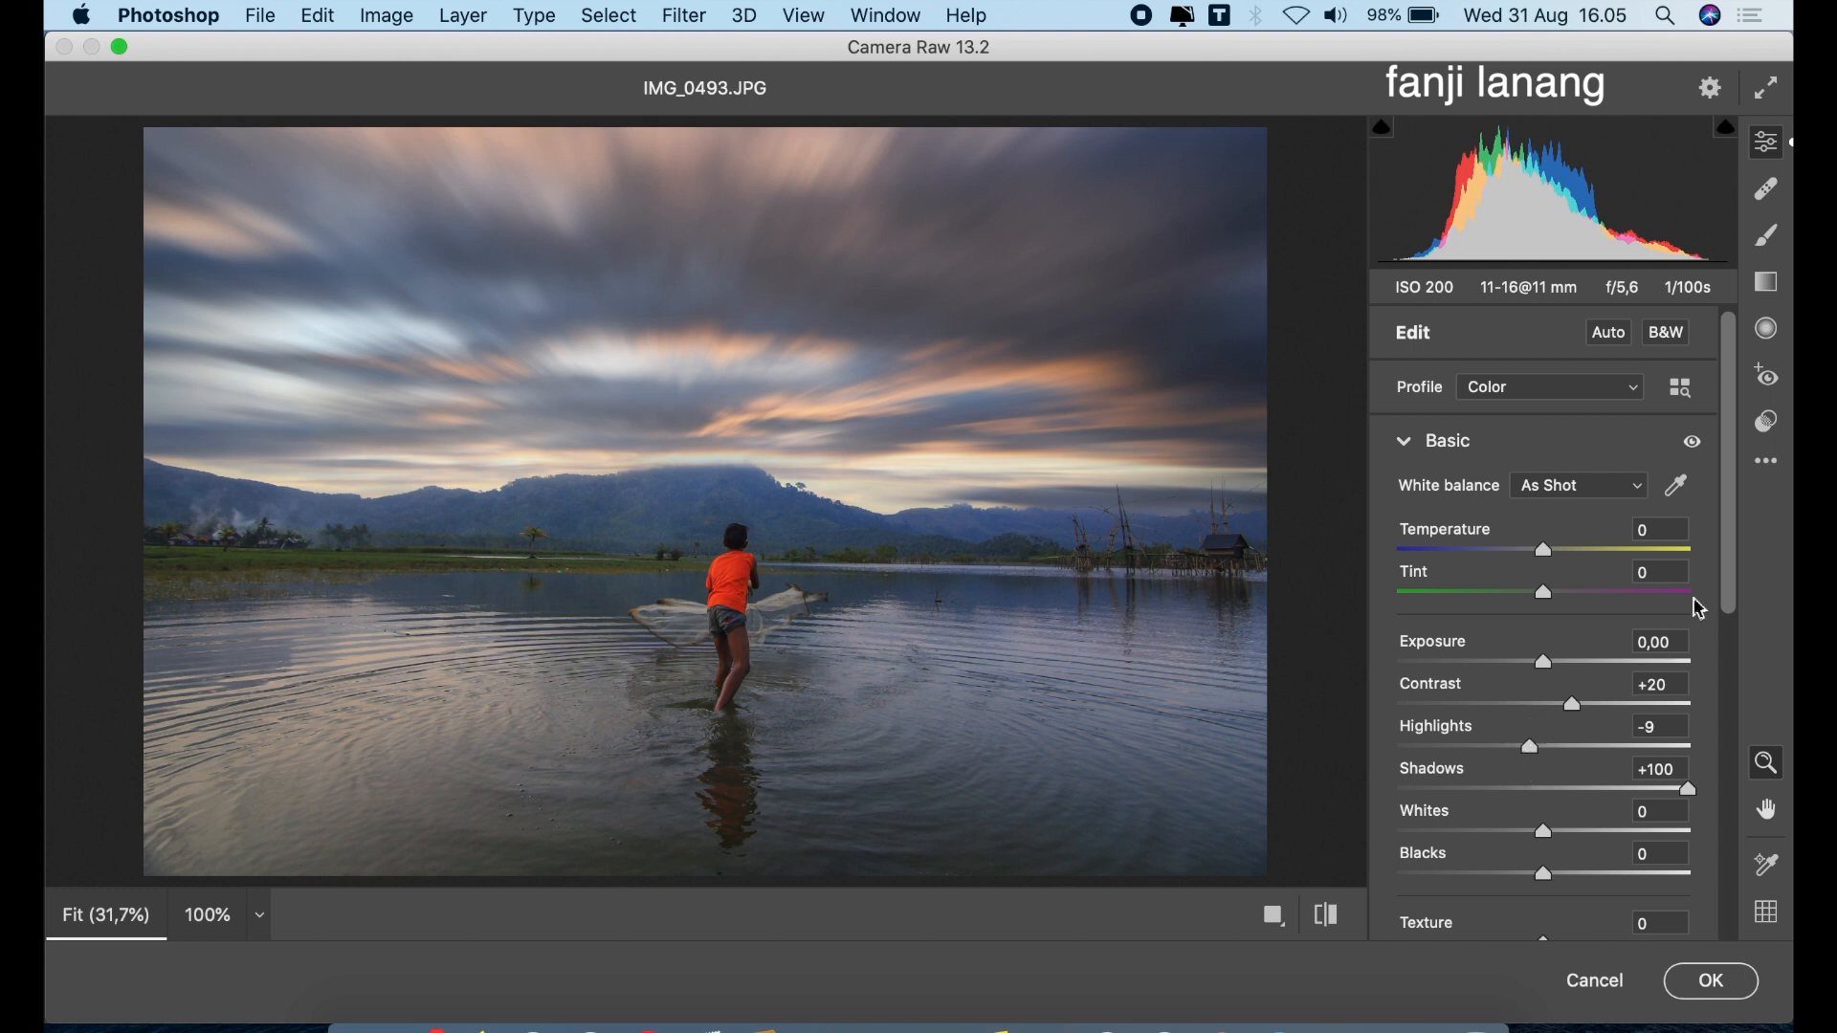
Raise the photo's Vibrance to +10 in the Basic adjustments
left_click_drag(1732, 563, 1711, 658)
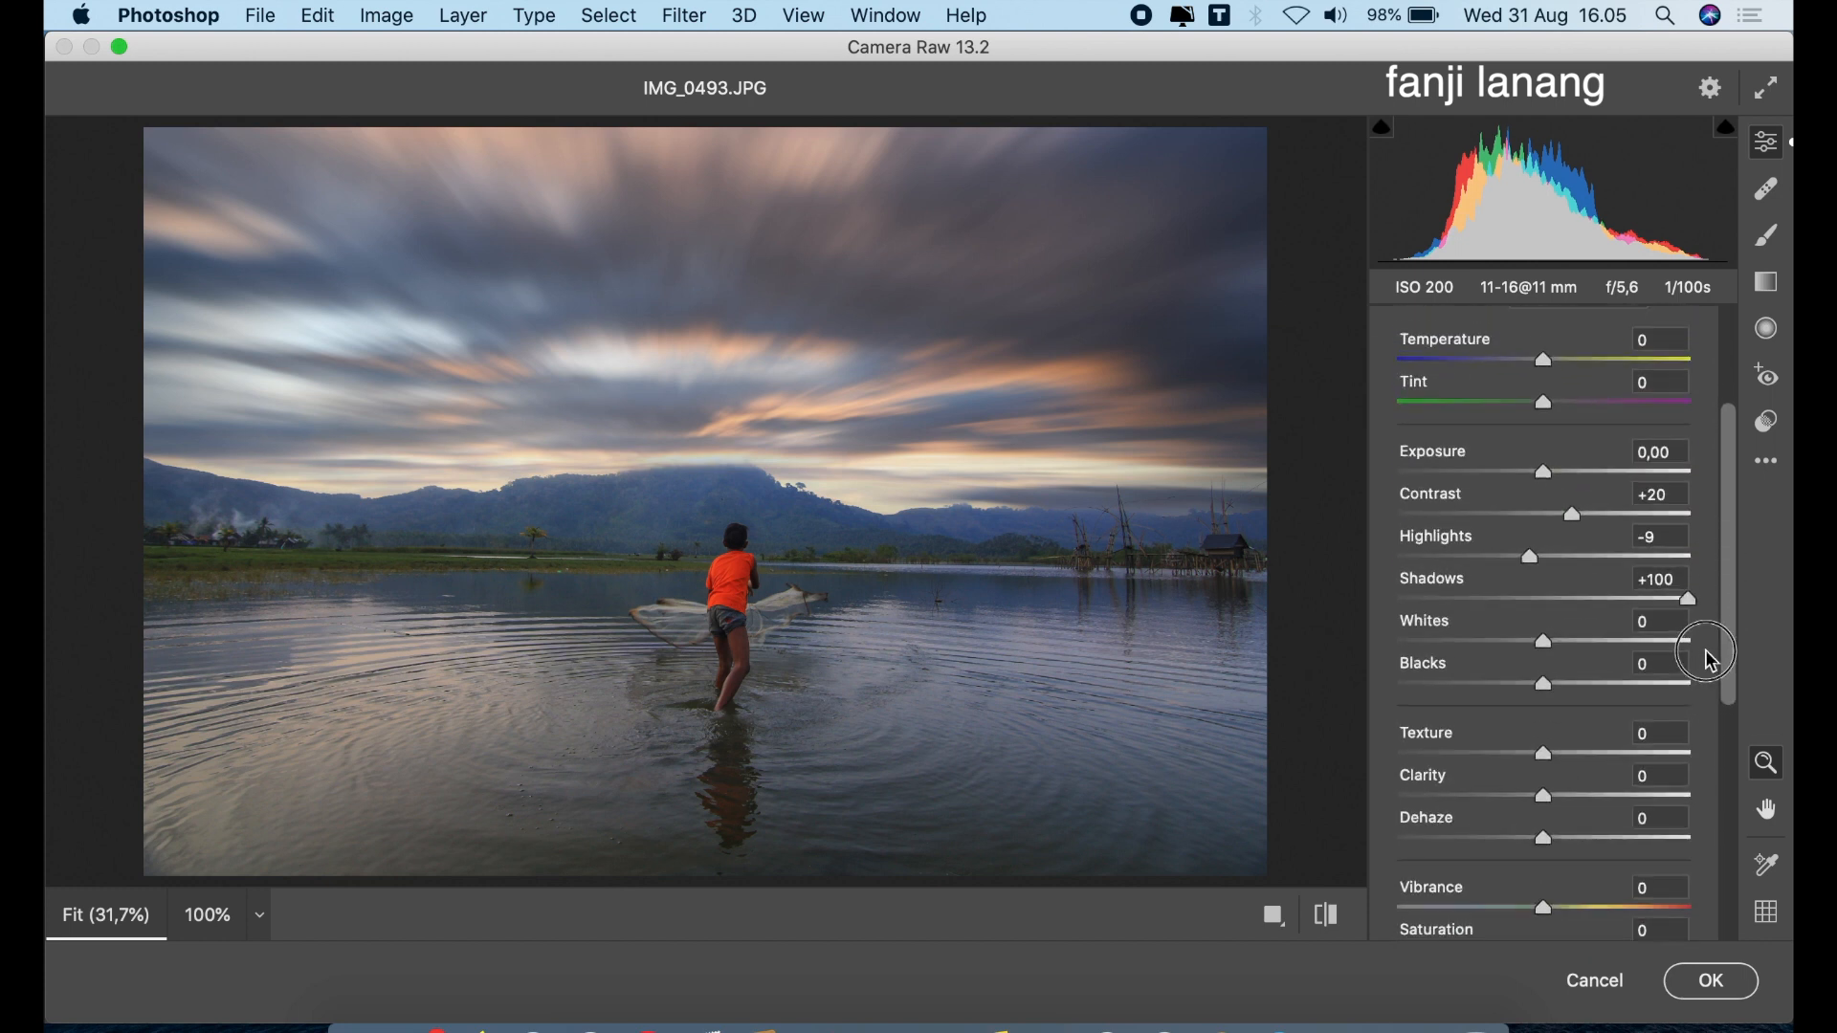
scroll(1711, 658, "down", 4)
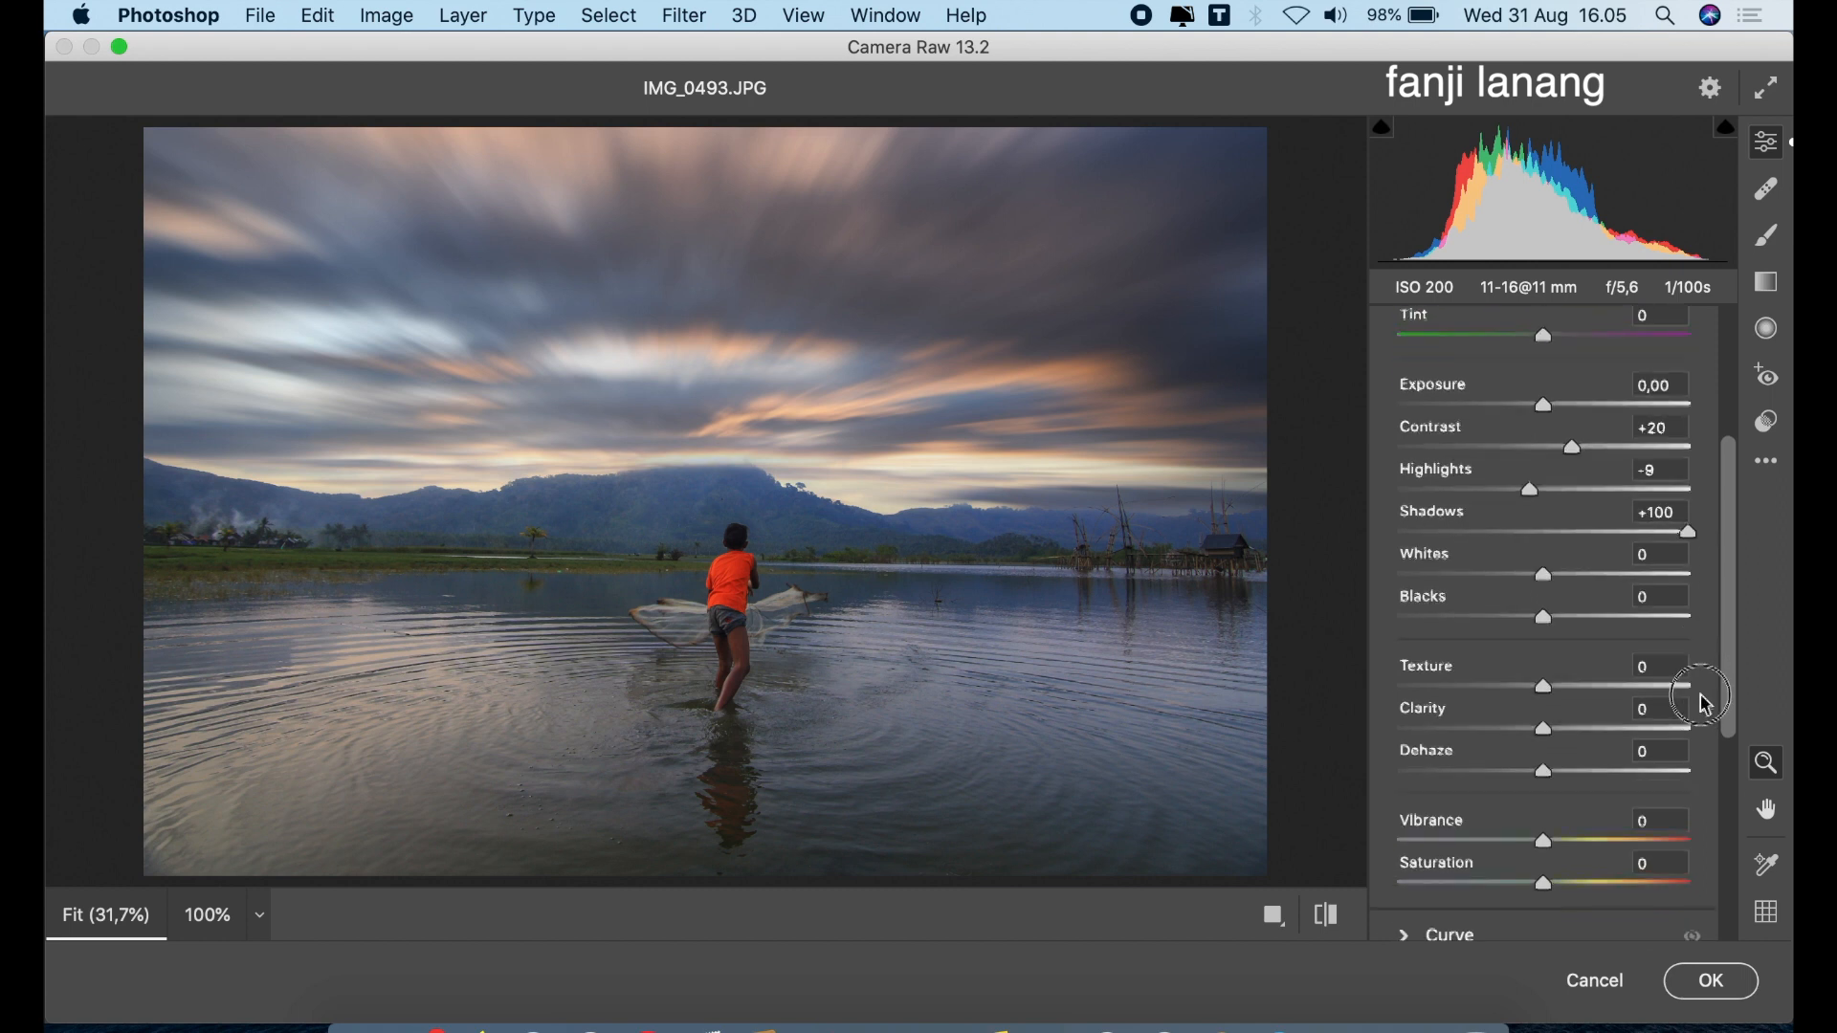
left_click(1562, 756)
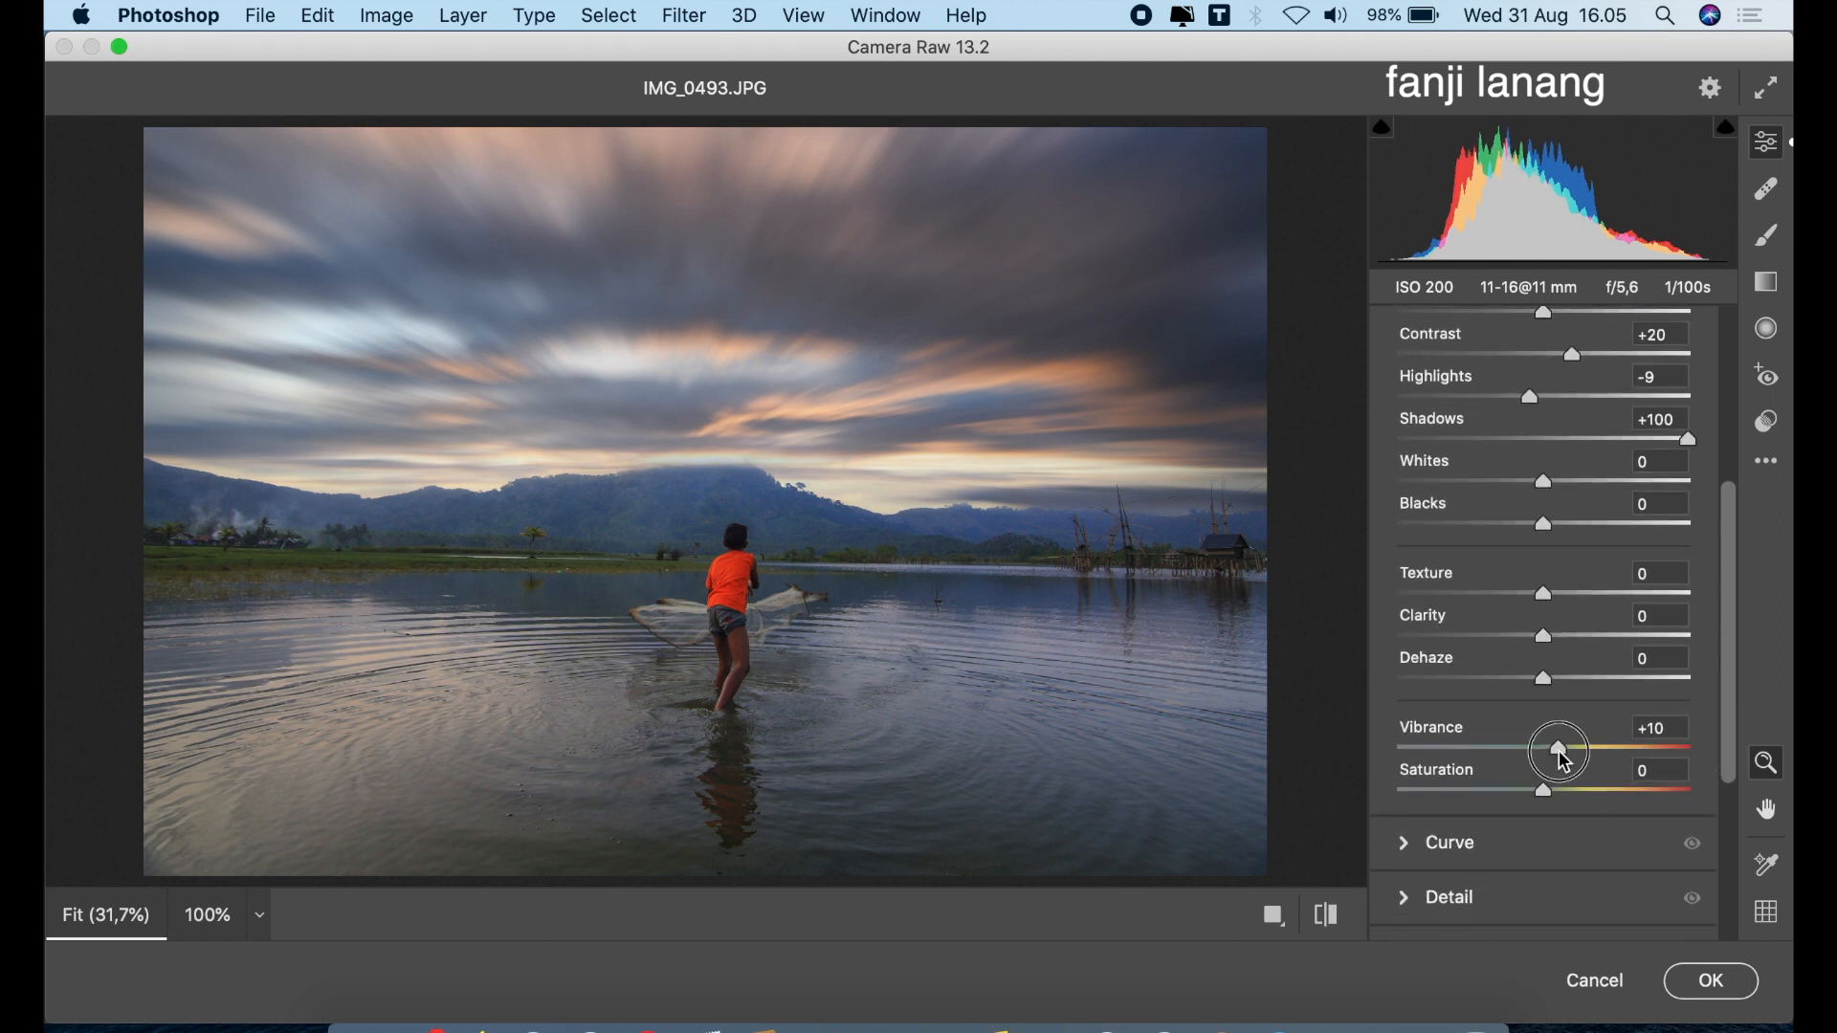
Add a wide elliptical Radial Filter centered on the fisherman, covering the surrounding water, and set its Exposure to +0,90
left_click_drag(1728, 526, 1728, 397)
left_click(1766, 330)
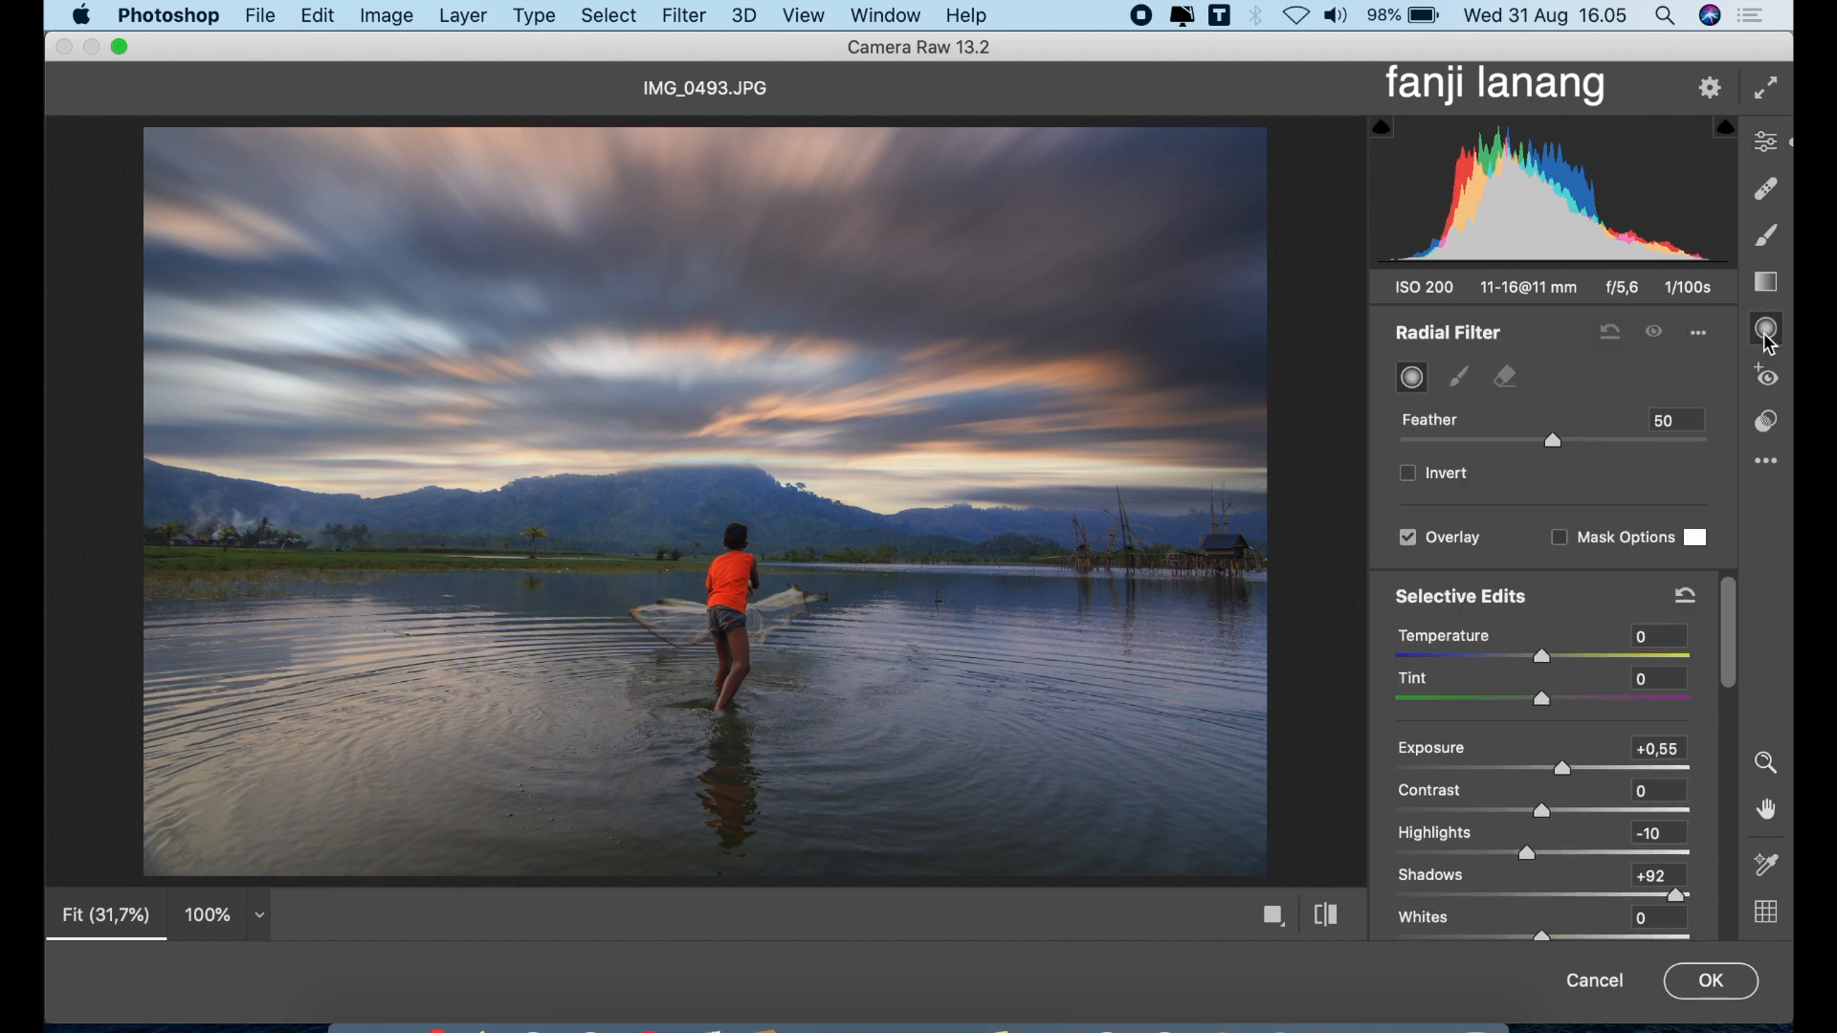
left_click_drag(1552, 771, 1560, 766)
left_click_drag(733, 613, 1053, 714)
left_click_drag(937, 661, 951, 664)
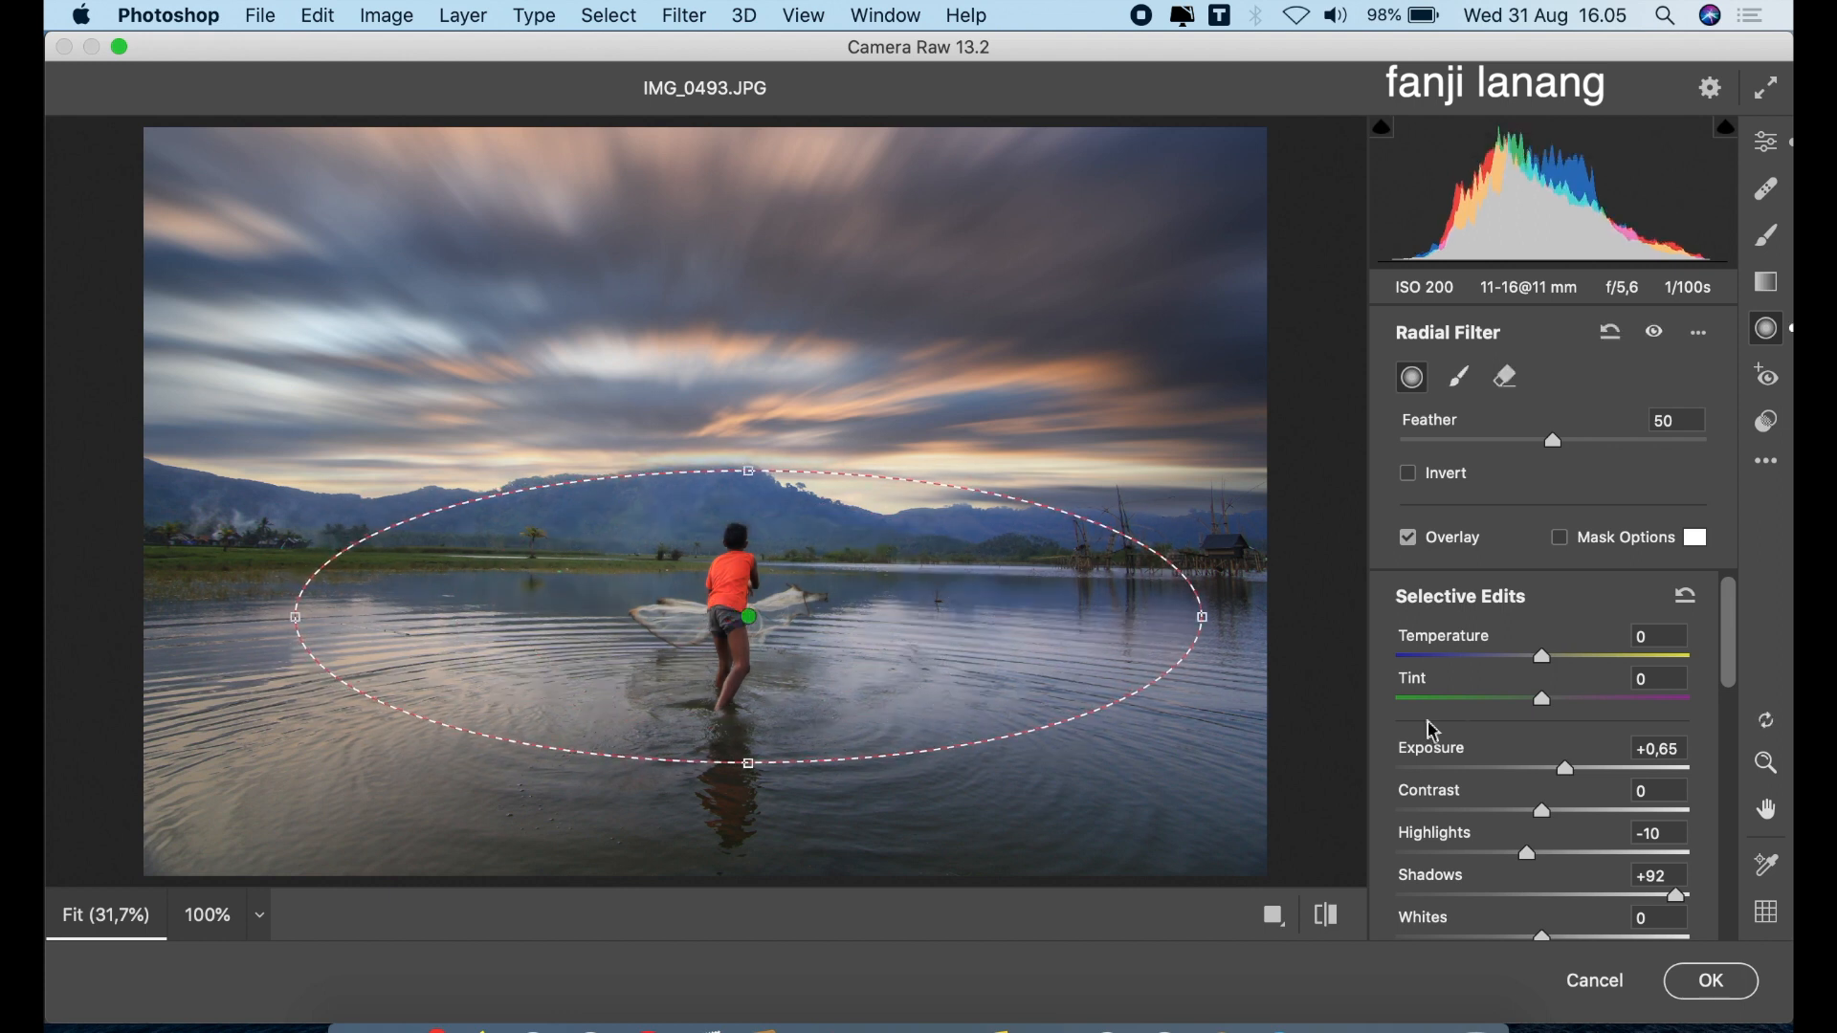
left_click(1581, 770)
left_click_drag(1581, 767, 1575, 772)
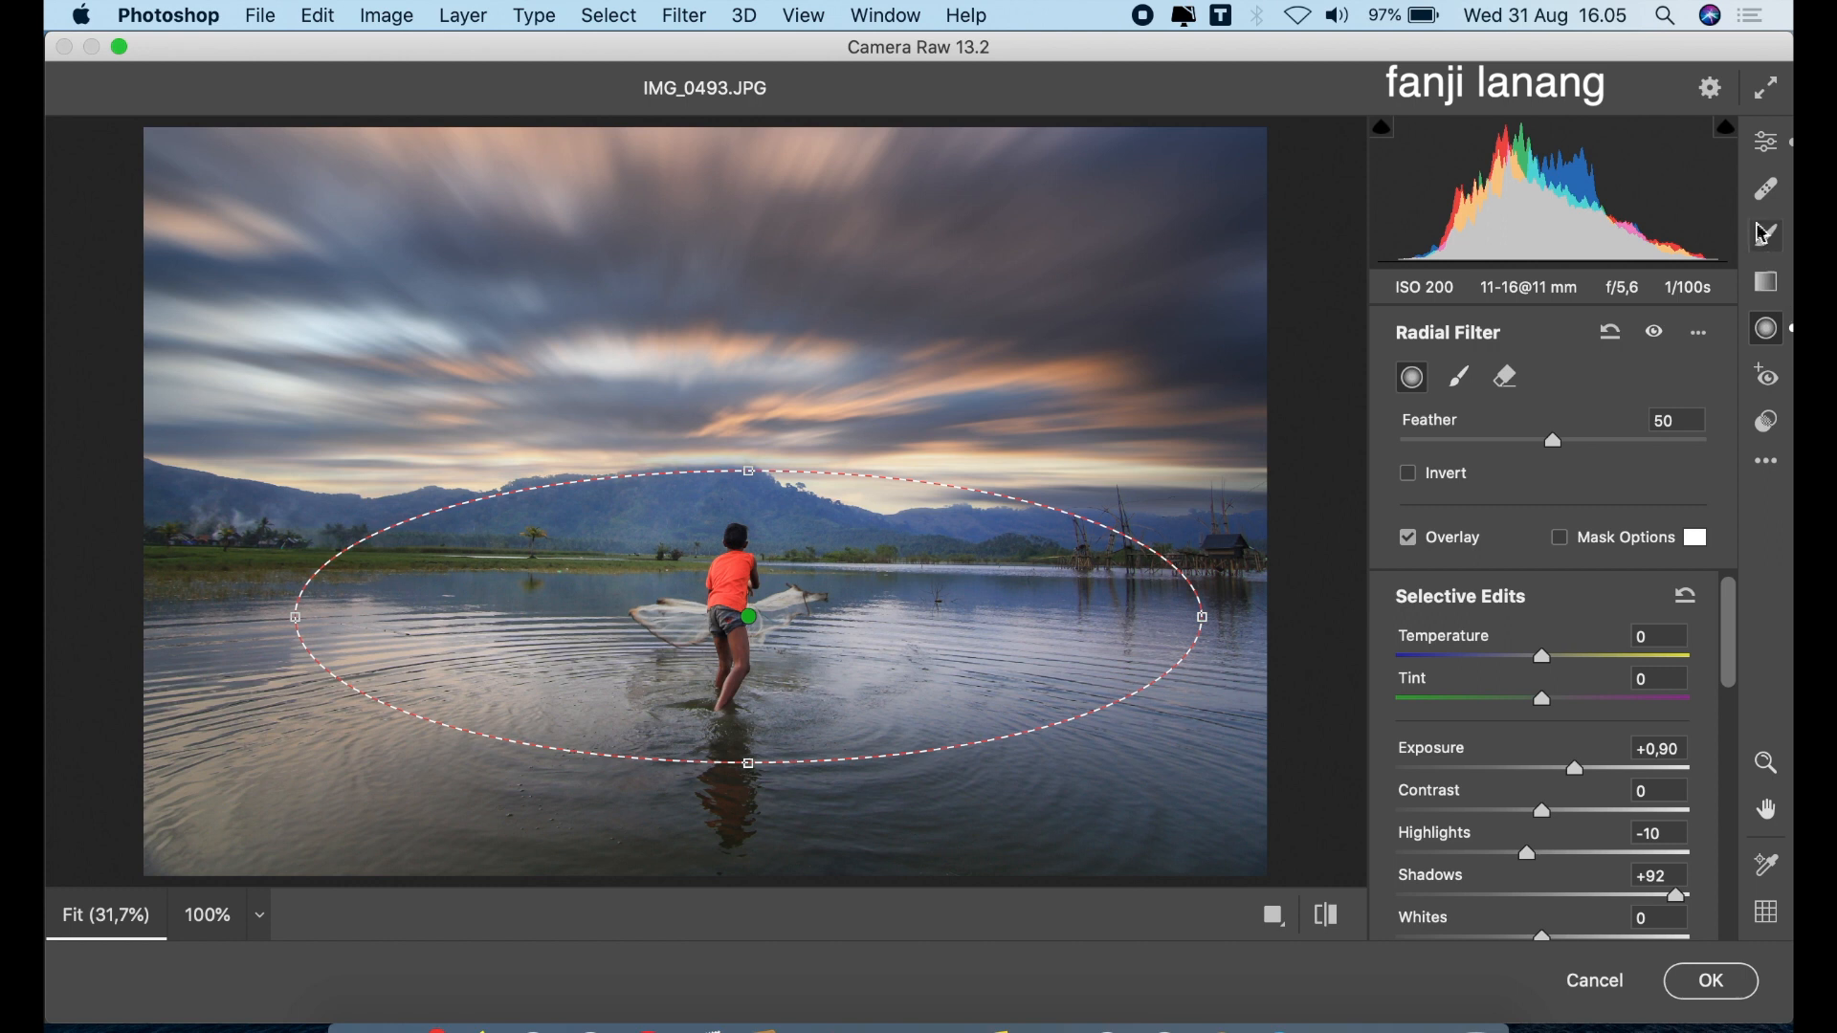
Return to the global Camera Raw edits and raise the photo's Vibrance to +18
left_click(1767, 149)
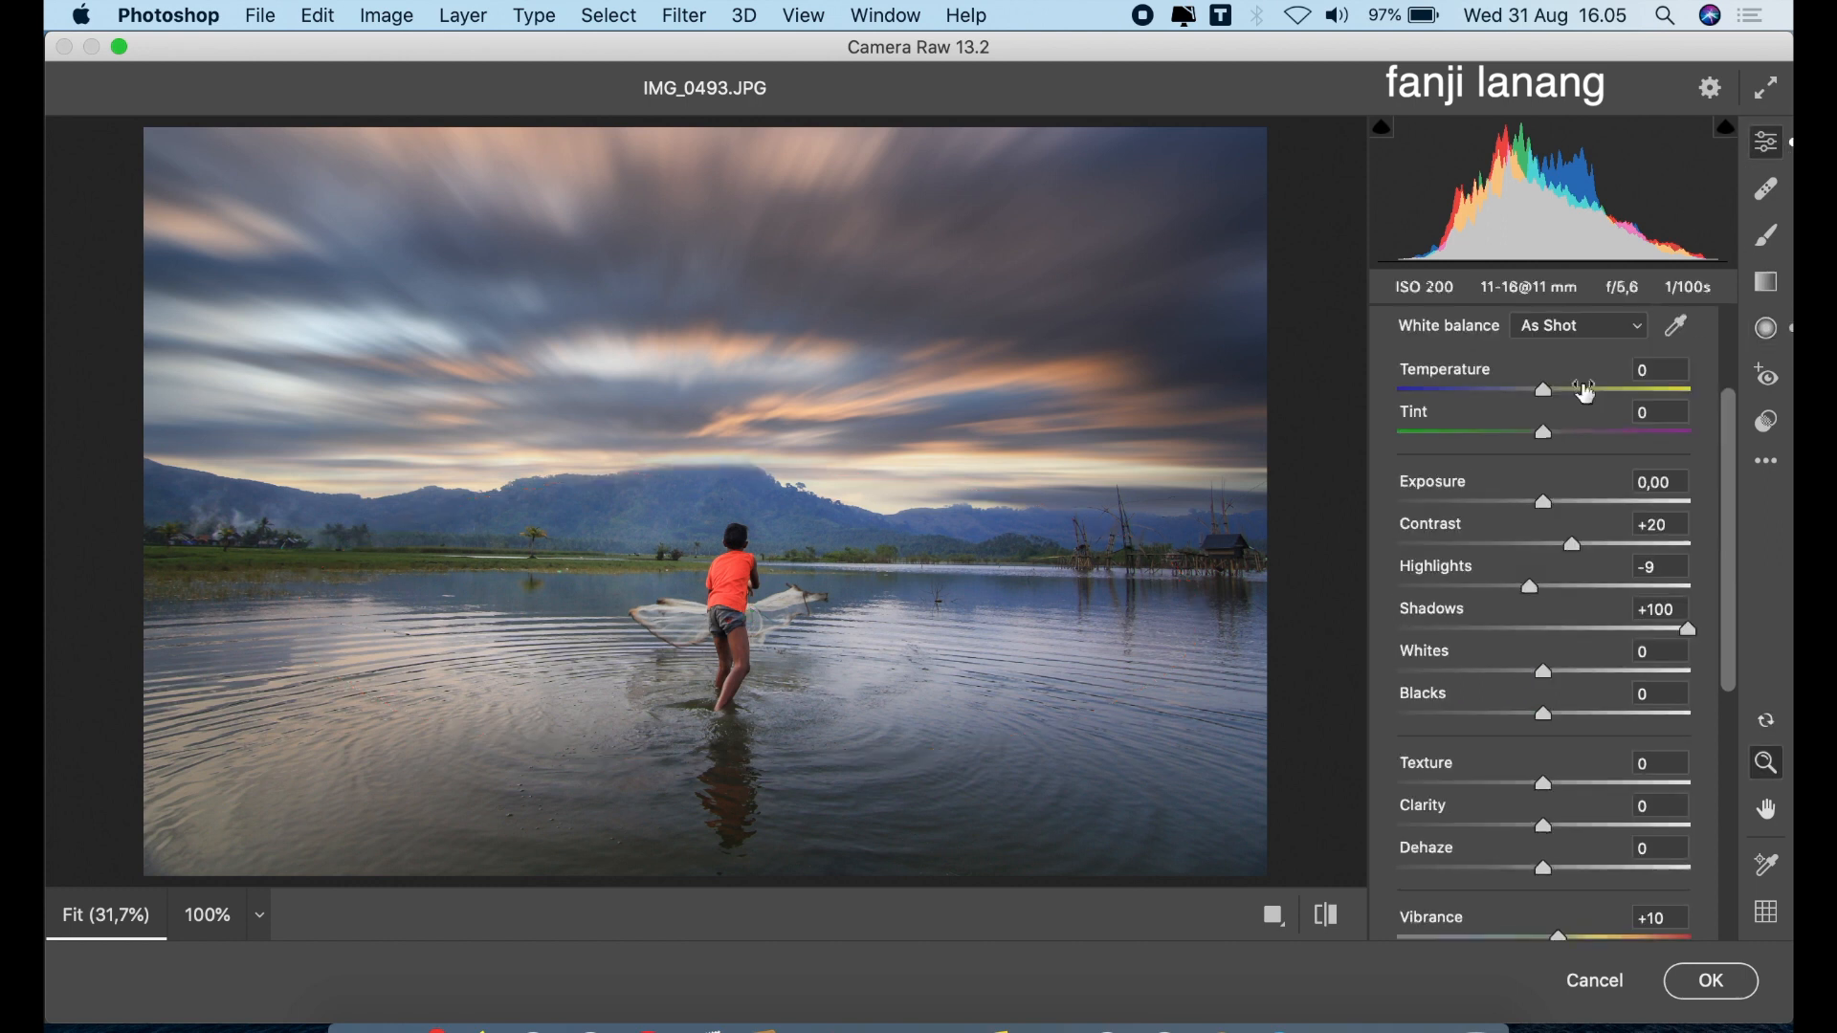
left_click_drag(1730, 676, 1731, 756)
left_click(1571, 790)
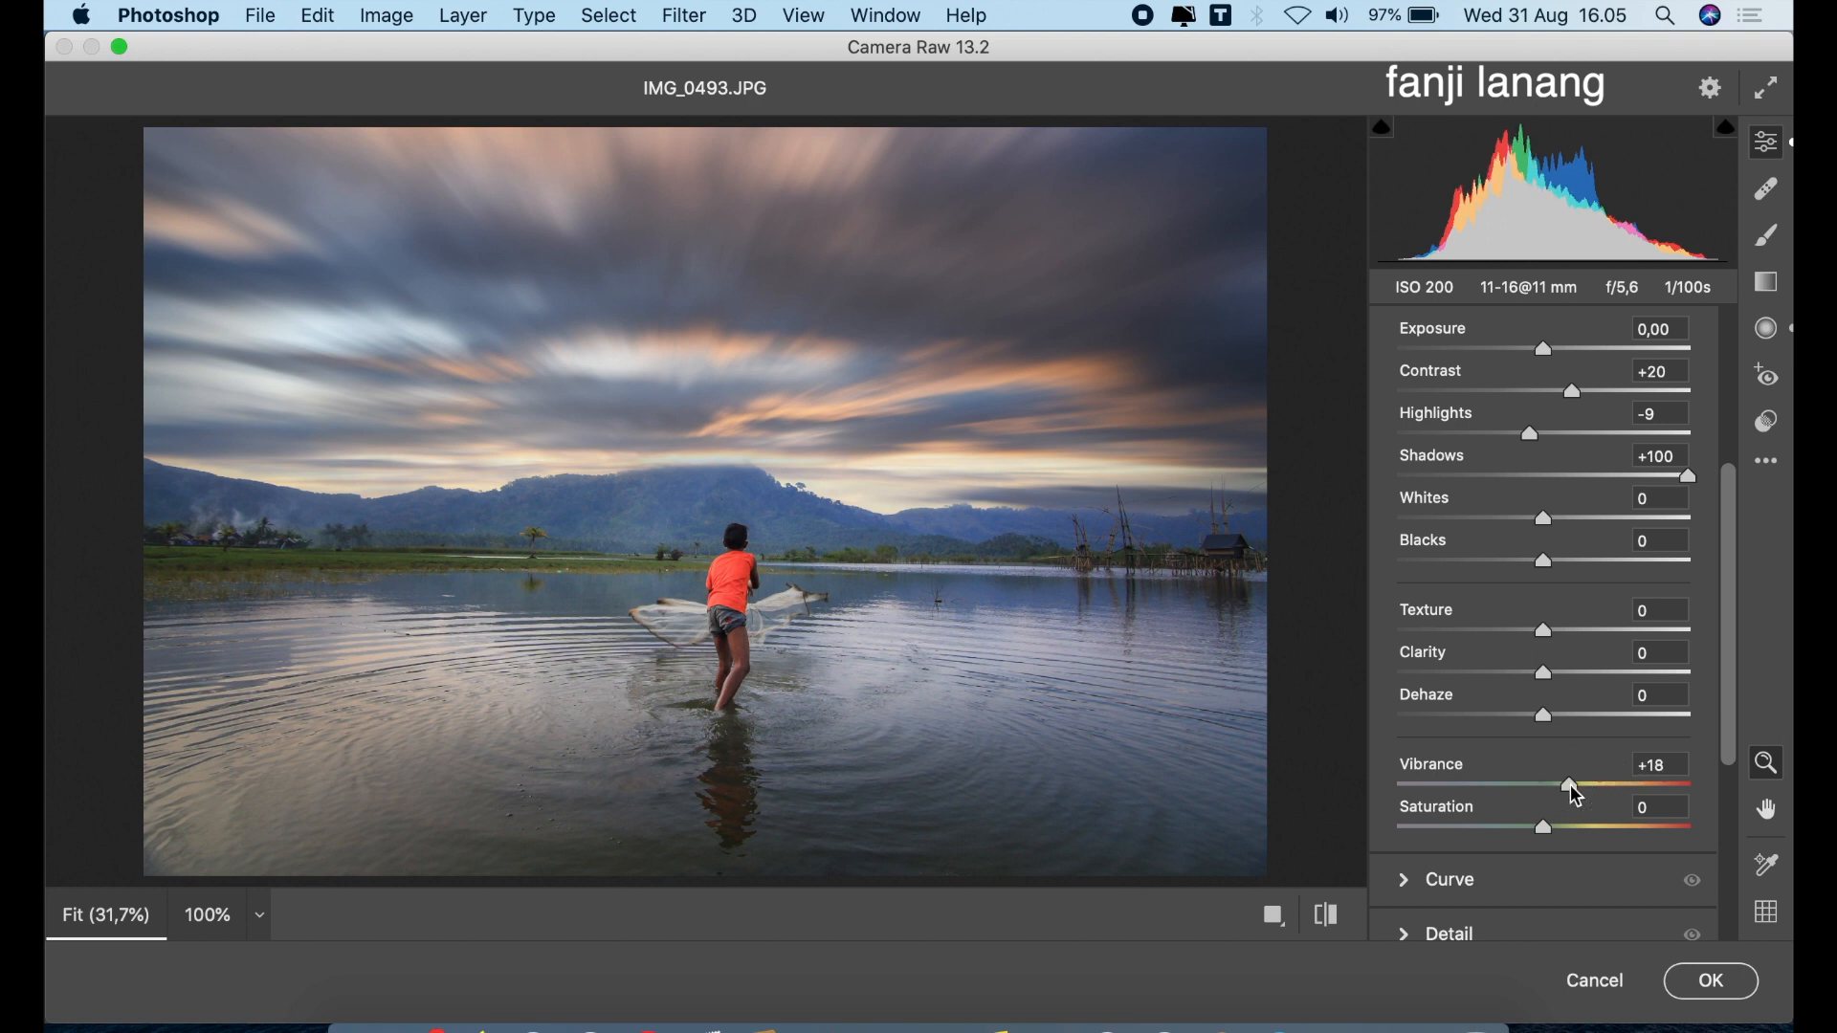
mouse_move(1576, 796)
left_mouse_down()
mouse_move(1601, 806)
mouse_move(1578, 810)
left_mouse_up()
left_click(1730, 448)
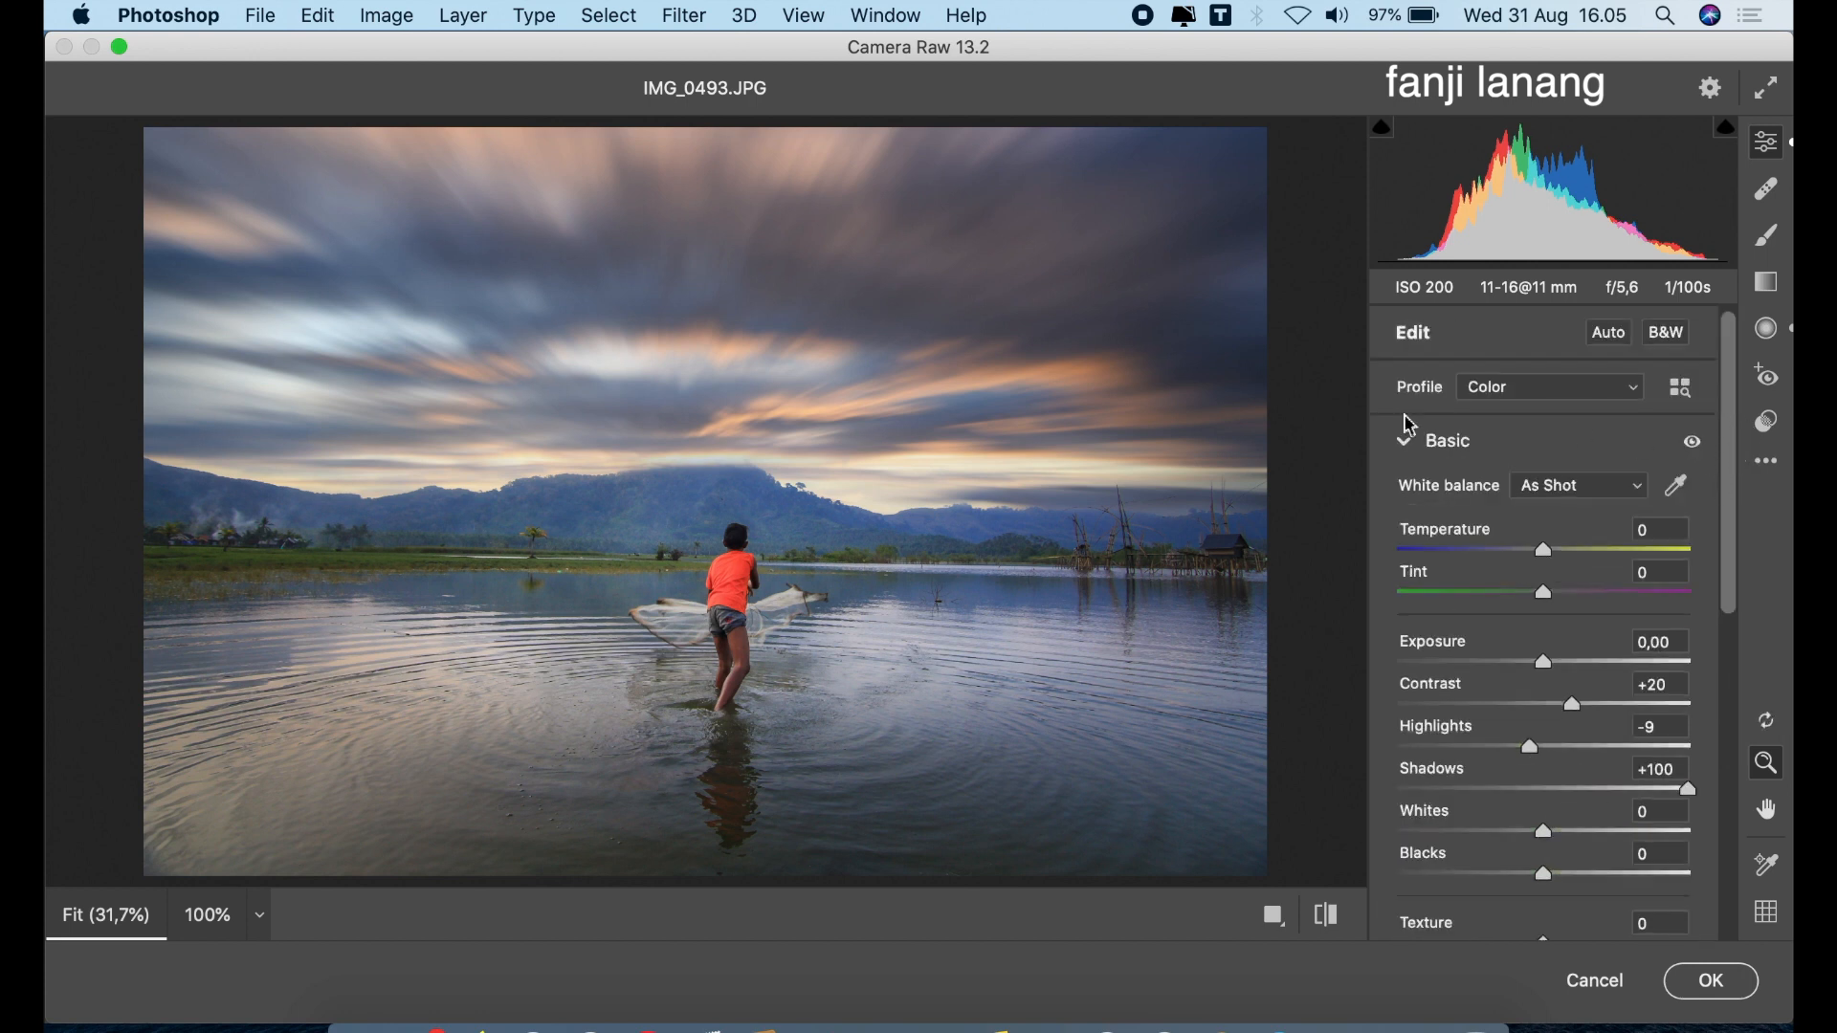
Compare the edited photo with its default settings, then apply the Camera Raw adjustments to the merged layer
left_click(1405, 446)
left_click(1327, 916)
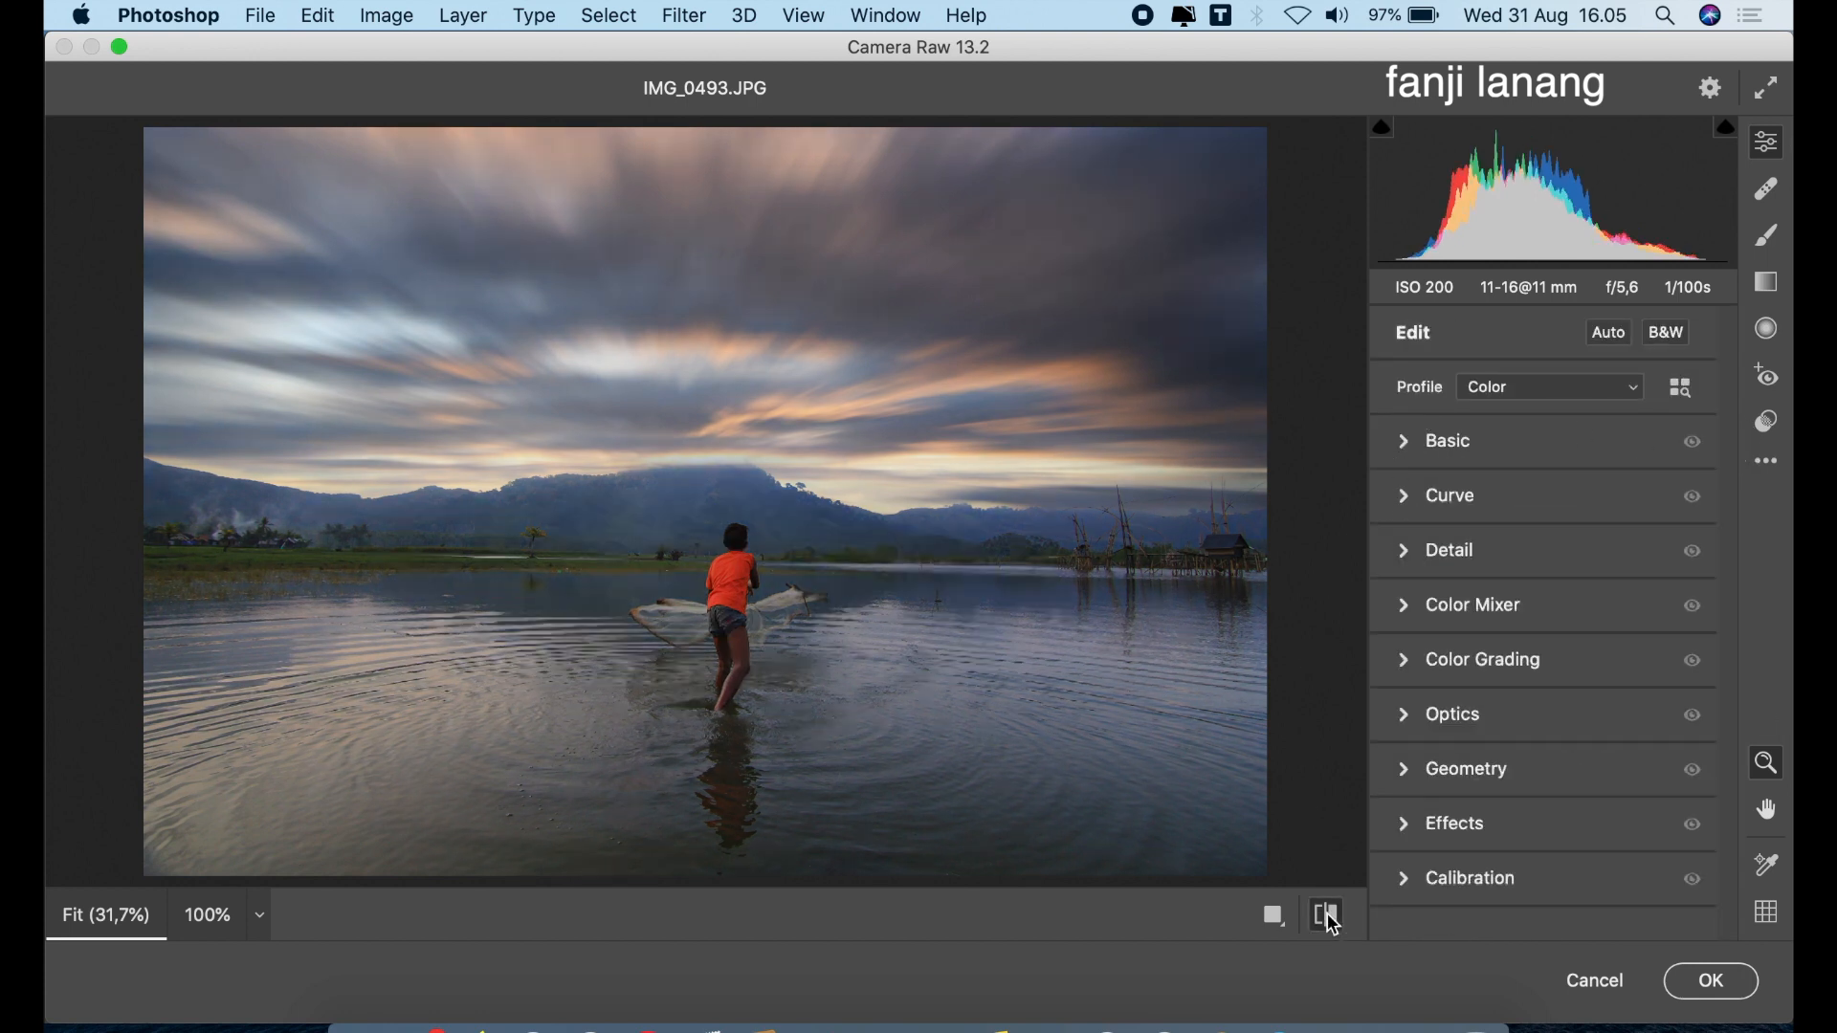
left_click(1327, 916)
left_click(1333, 921)
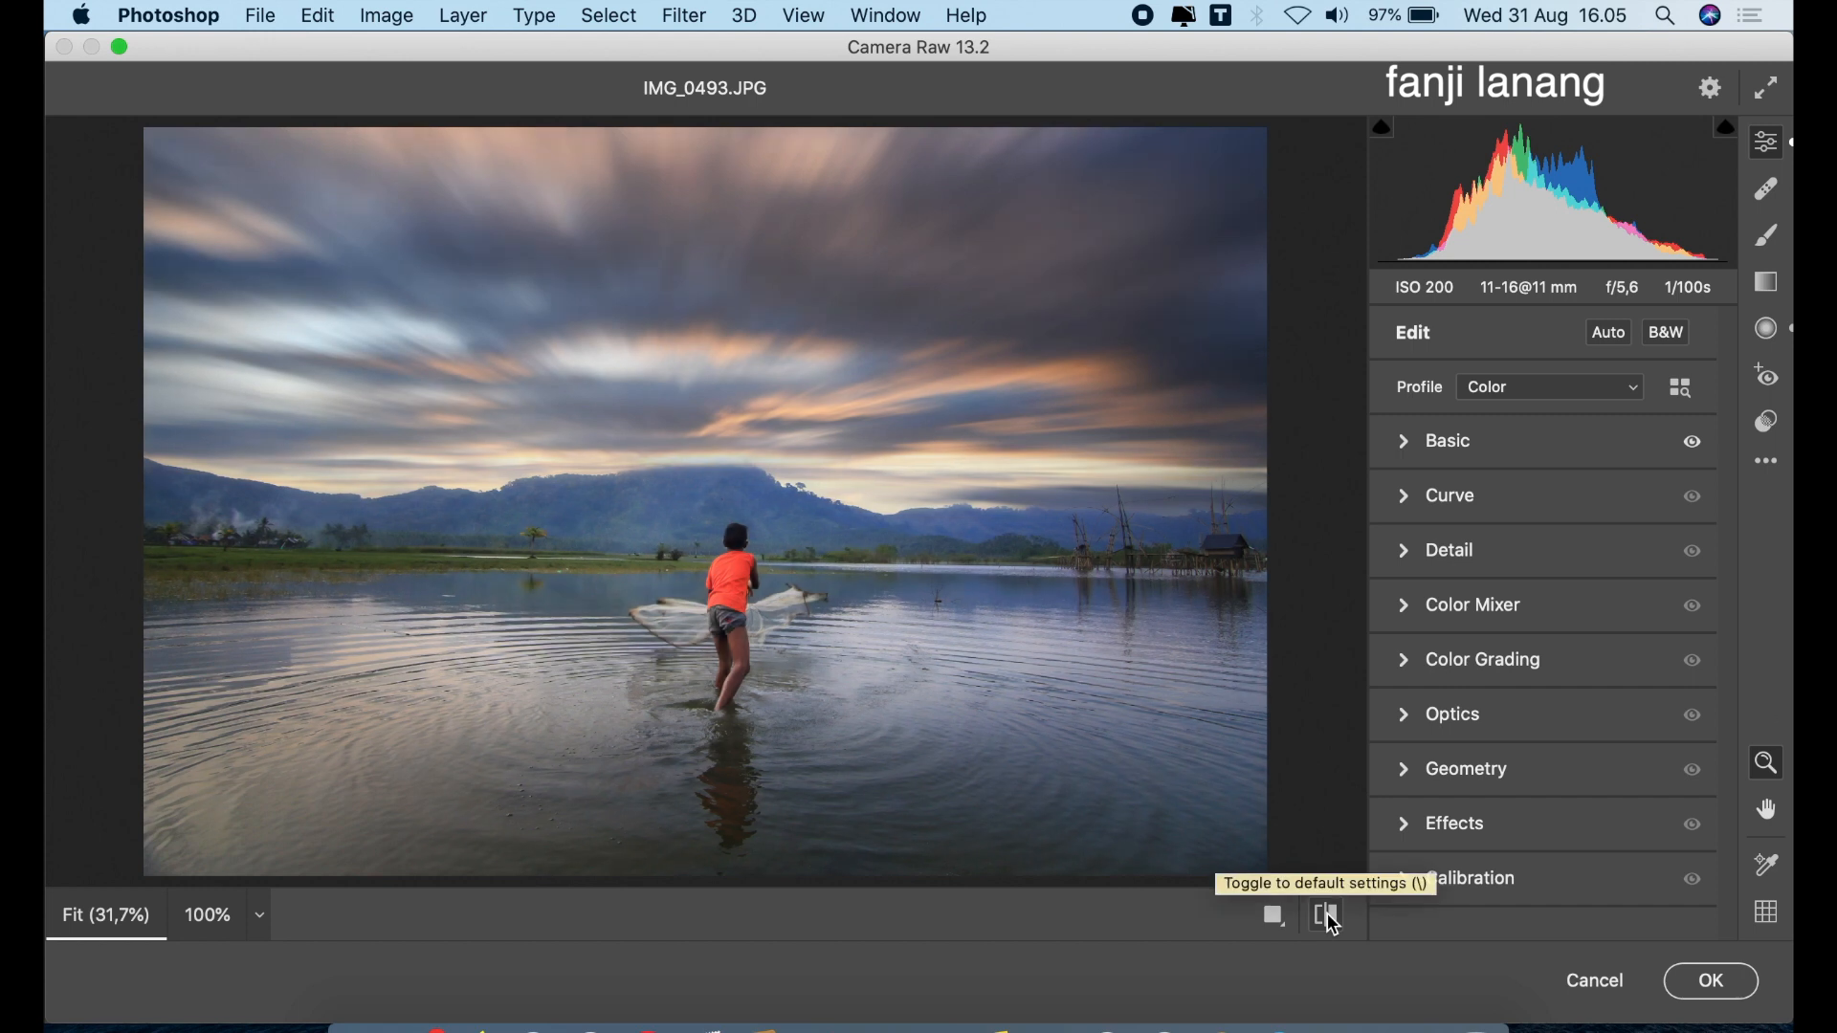
left_click(1711, 982)
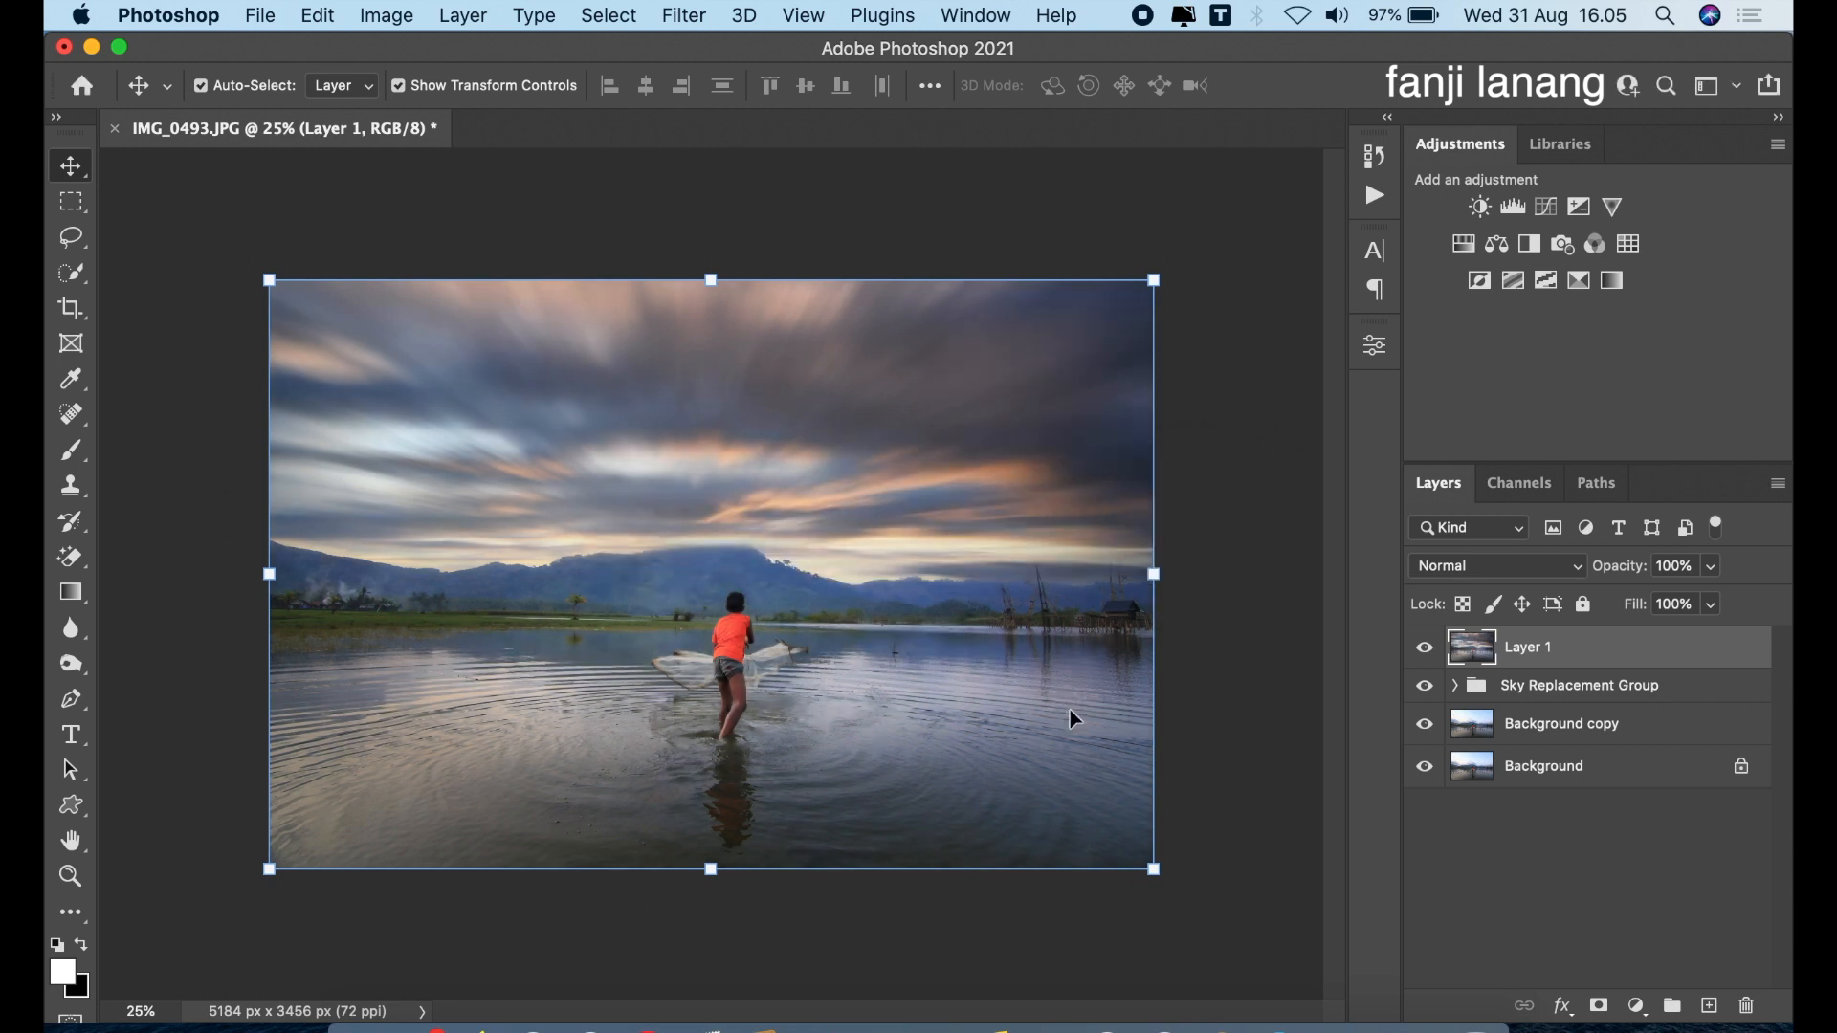
Toggle the visibility of Layer 1 and the Sky Replacement Group to compare the edit with the original photo
left_click(1428, 651)
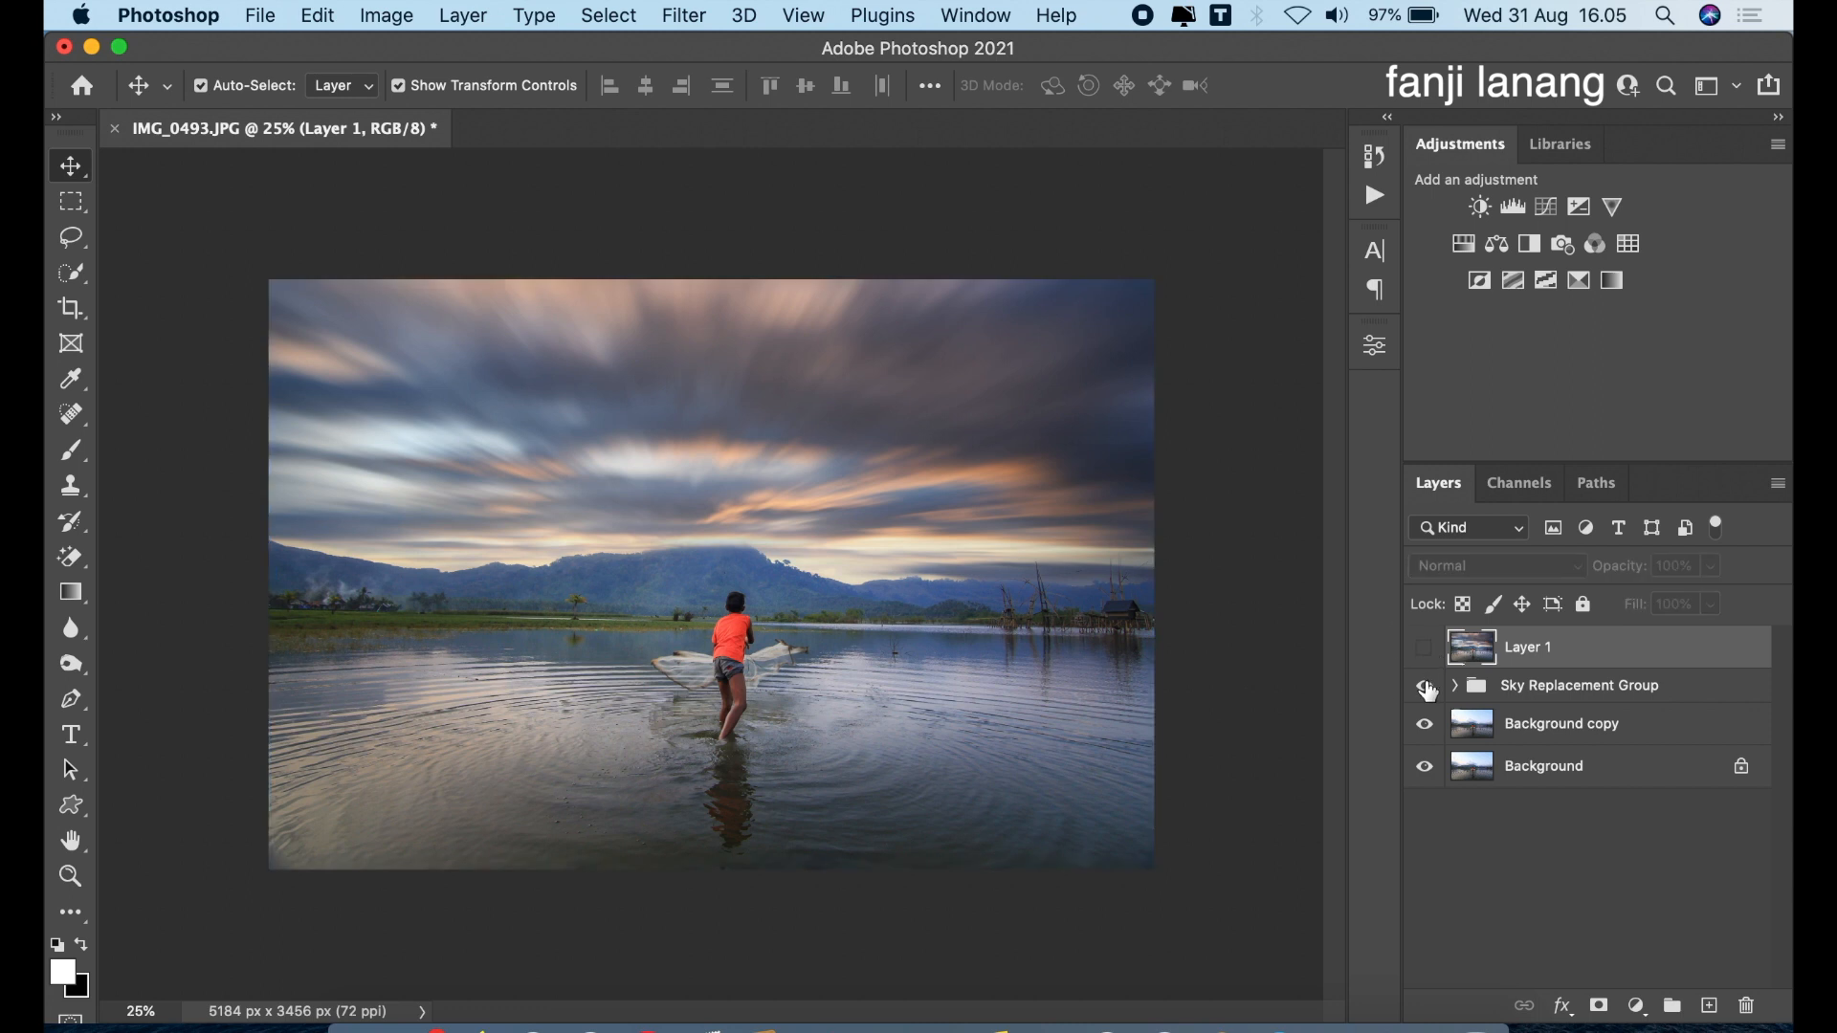
left_click(1426, 686)
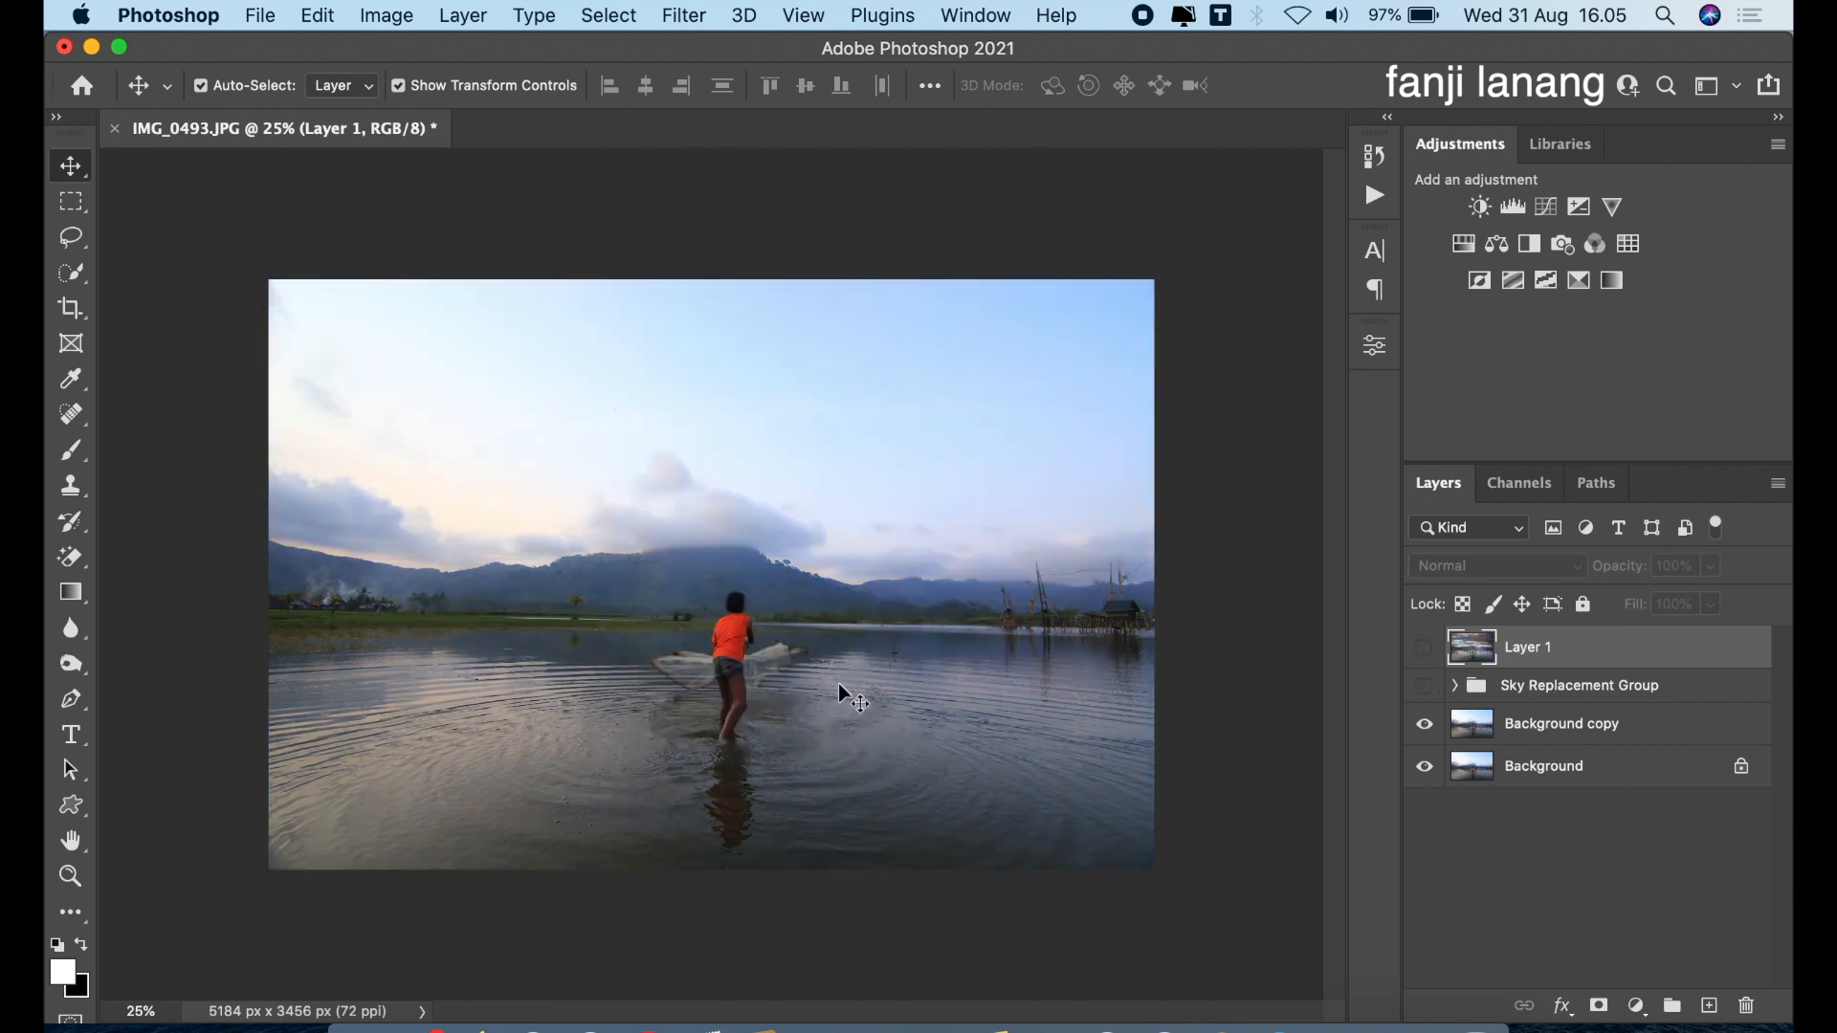
left_click(1426, 650)
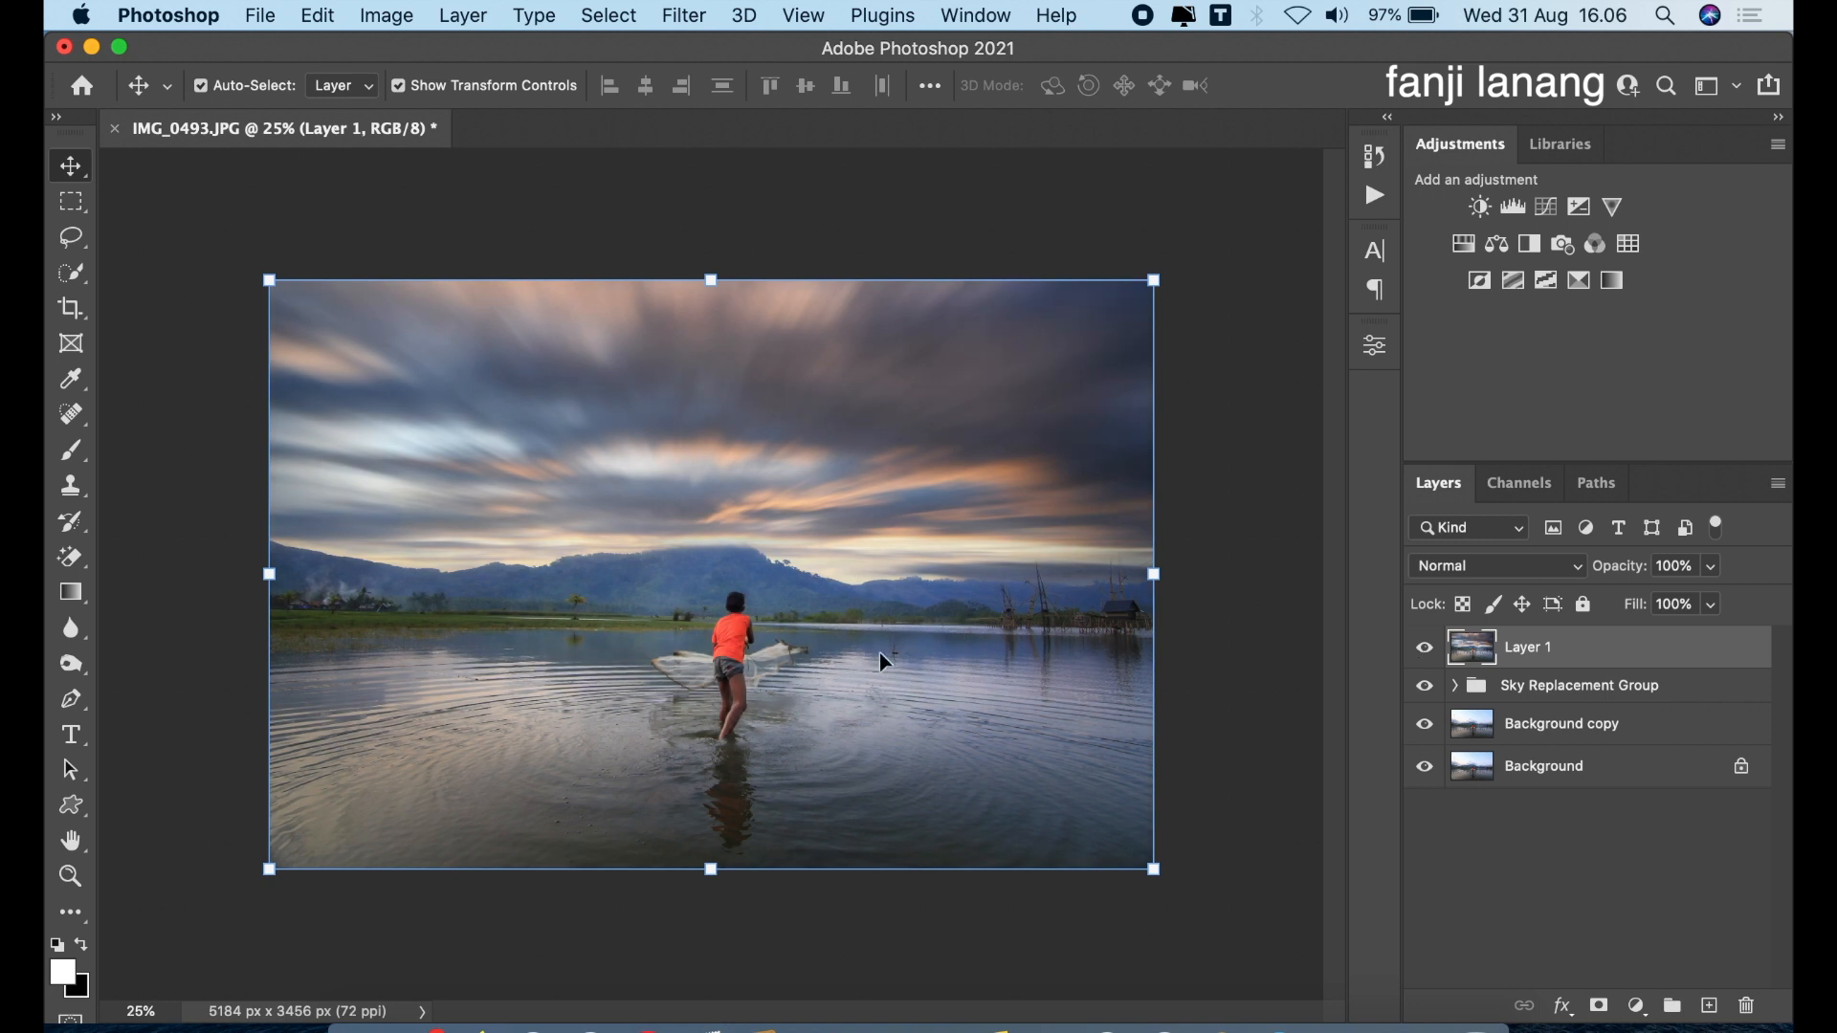
Add a blank layer above Layer 1 and choose the custom signature brush for the Brush tool
left_click(1710, 1005)
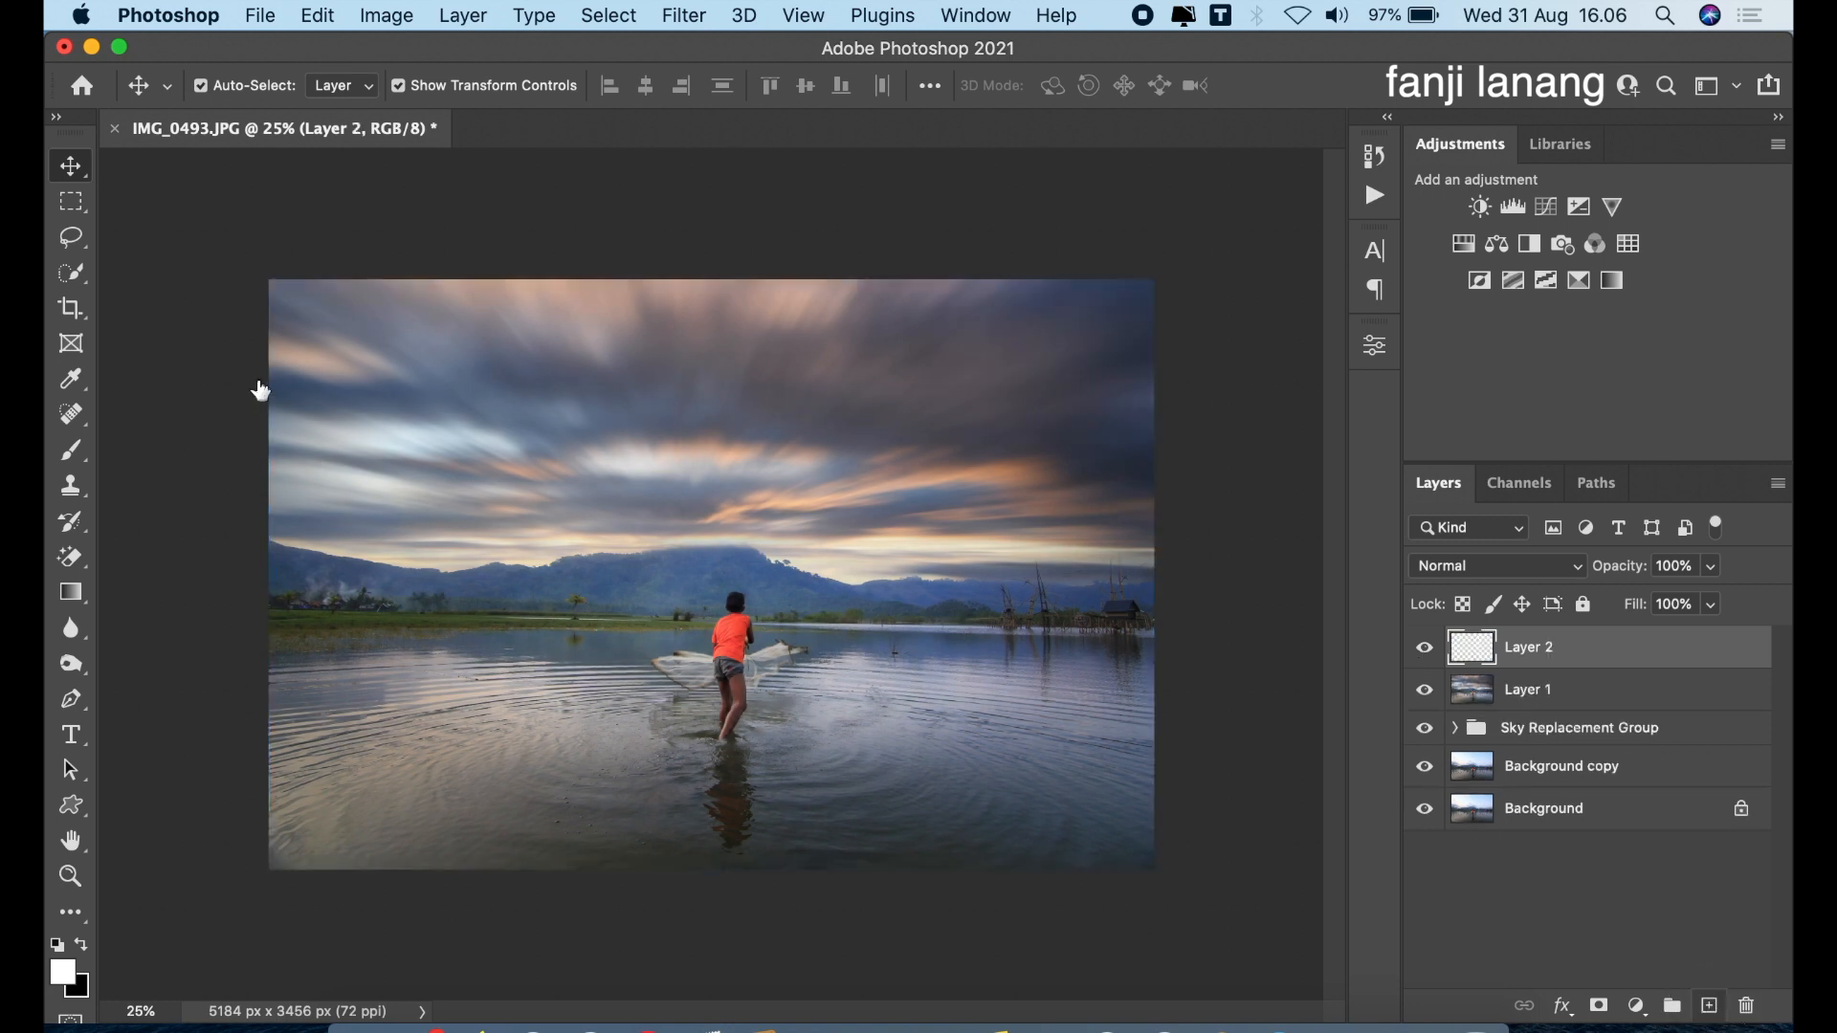
left_click(71, 450)
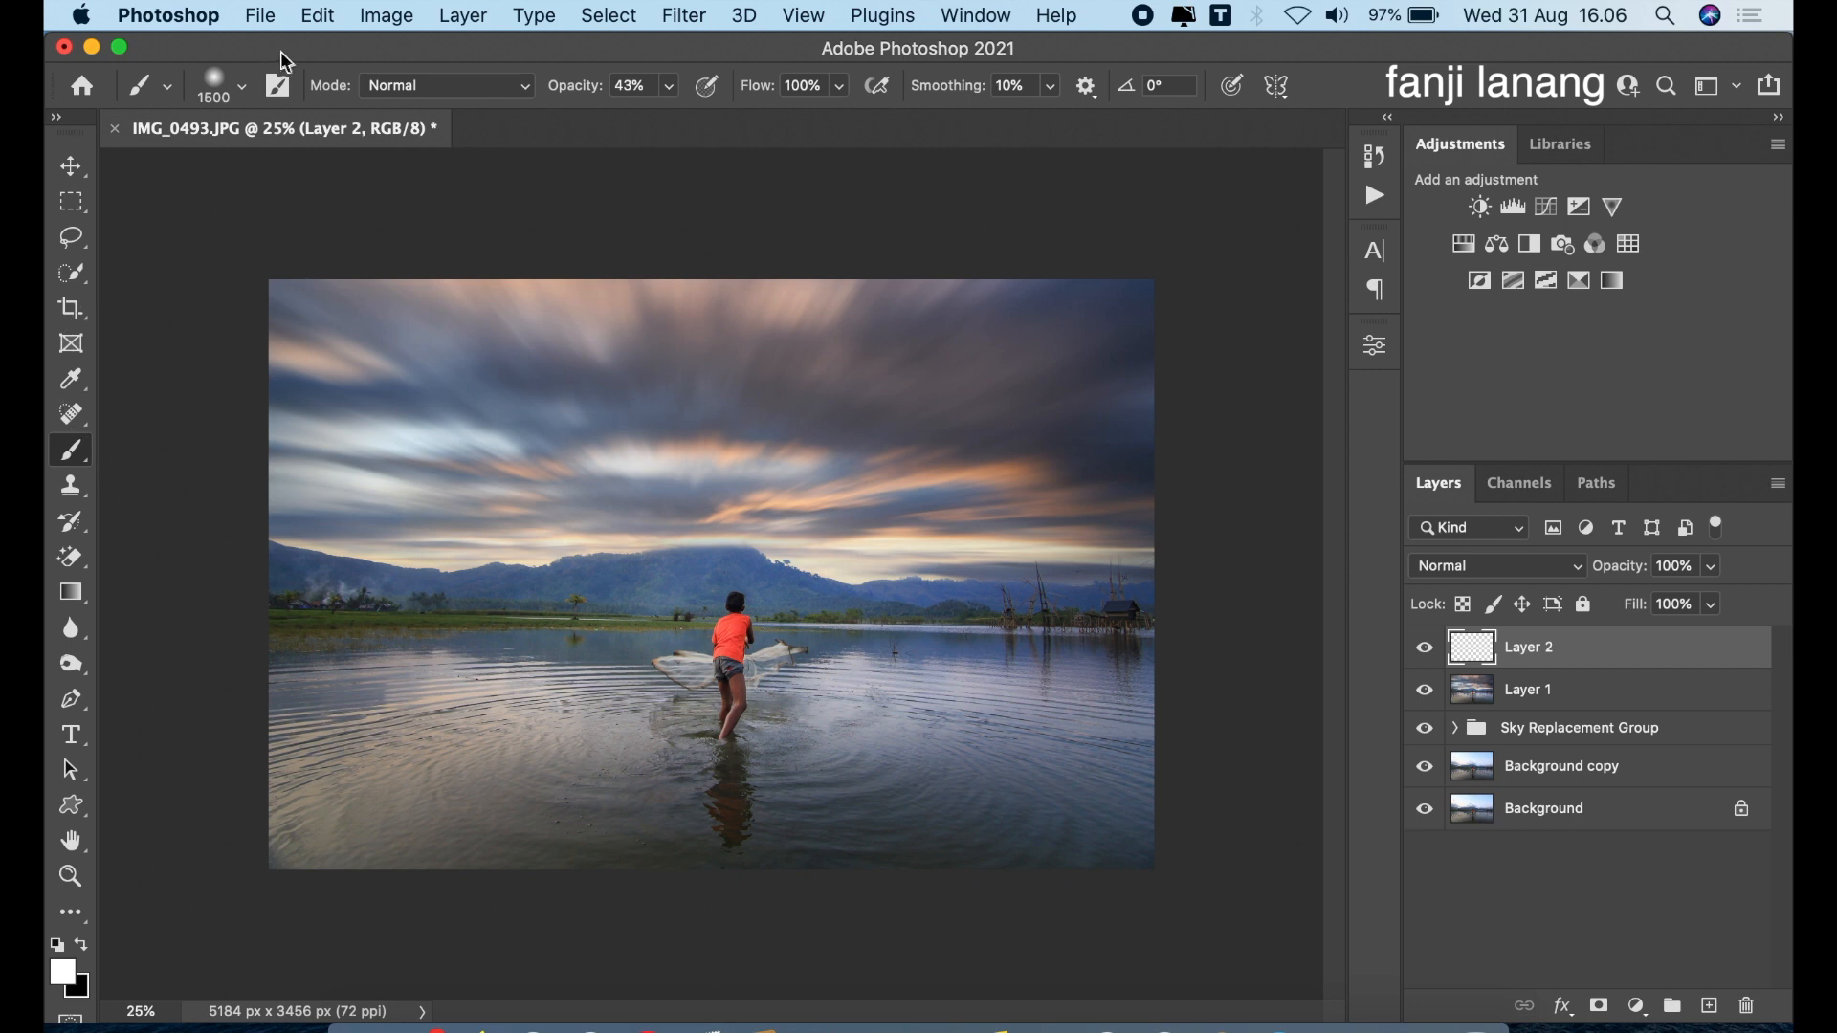
left_click(242, 86)
left_click(146, 340)
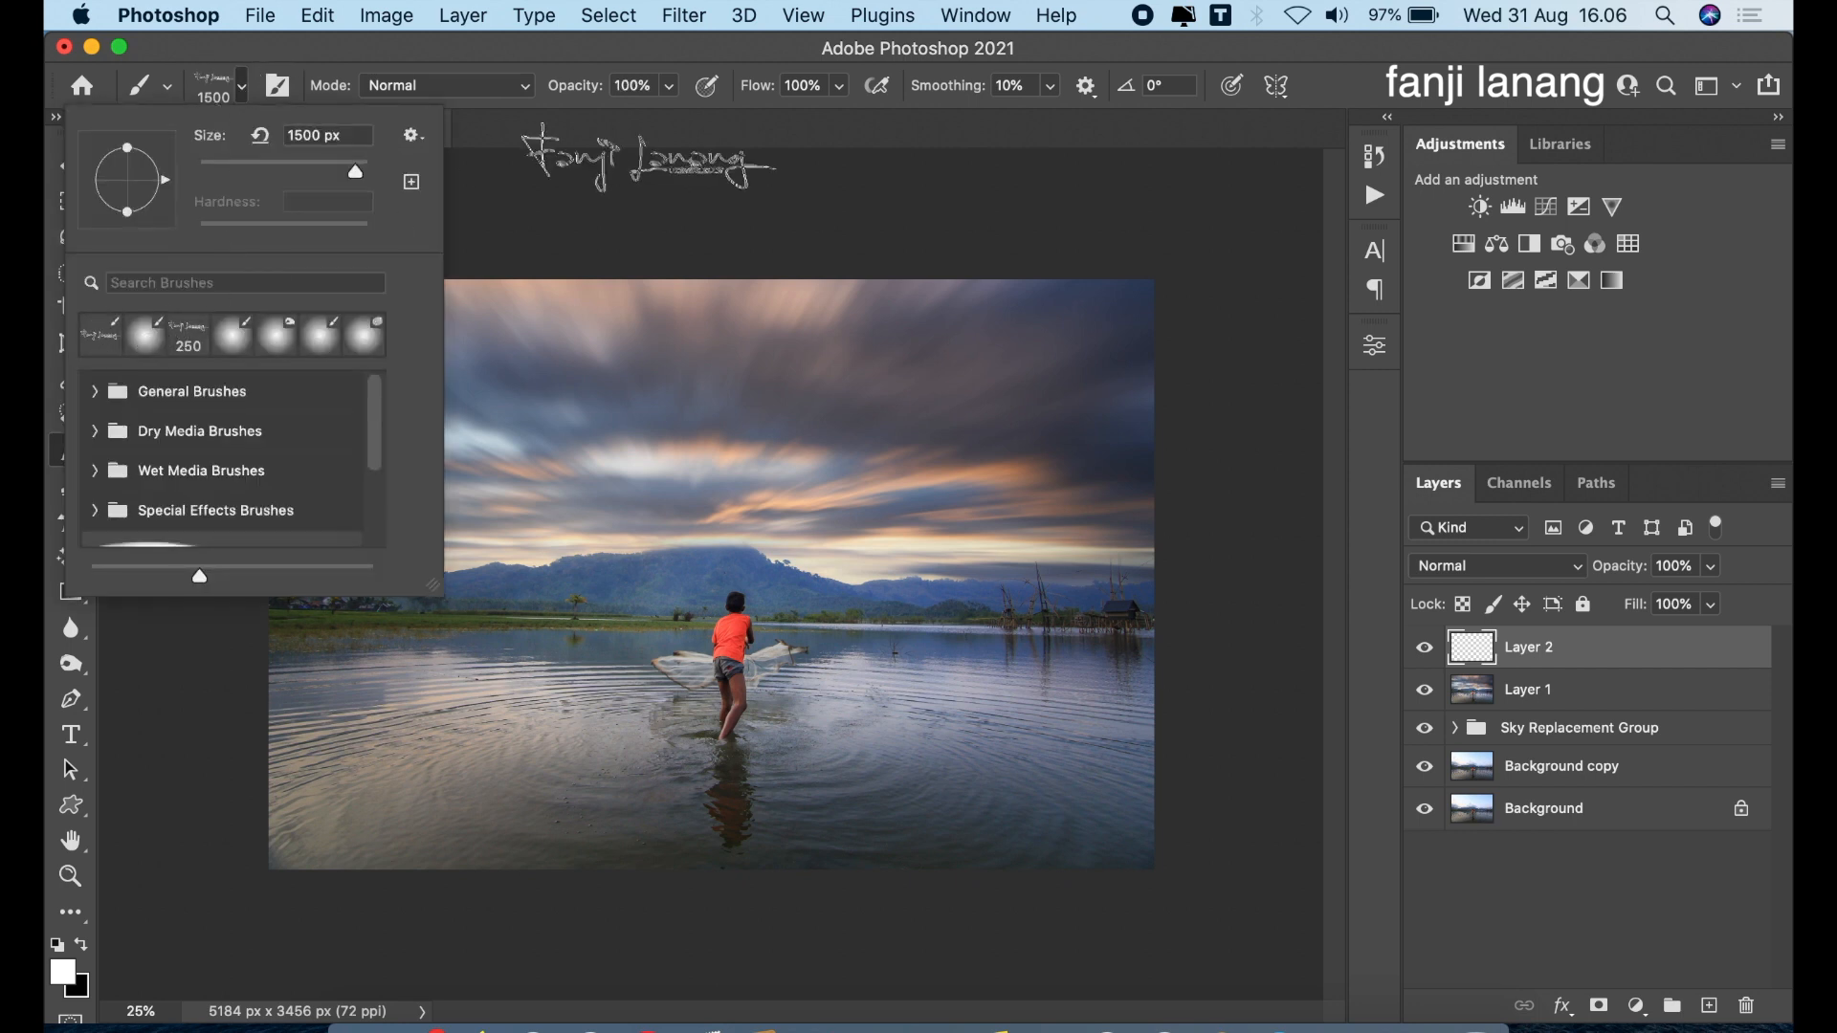
left_click(668, 142)
left_click(417, 828)
Reduce the signature brush to 600 px and stamp it in white in the photo's lower-right corner on Layer 2
key("bracketleft")
key("bracketleft")
key("bracketleft")
key("bracketleft")
key("bracketleft")
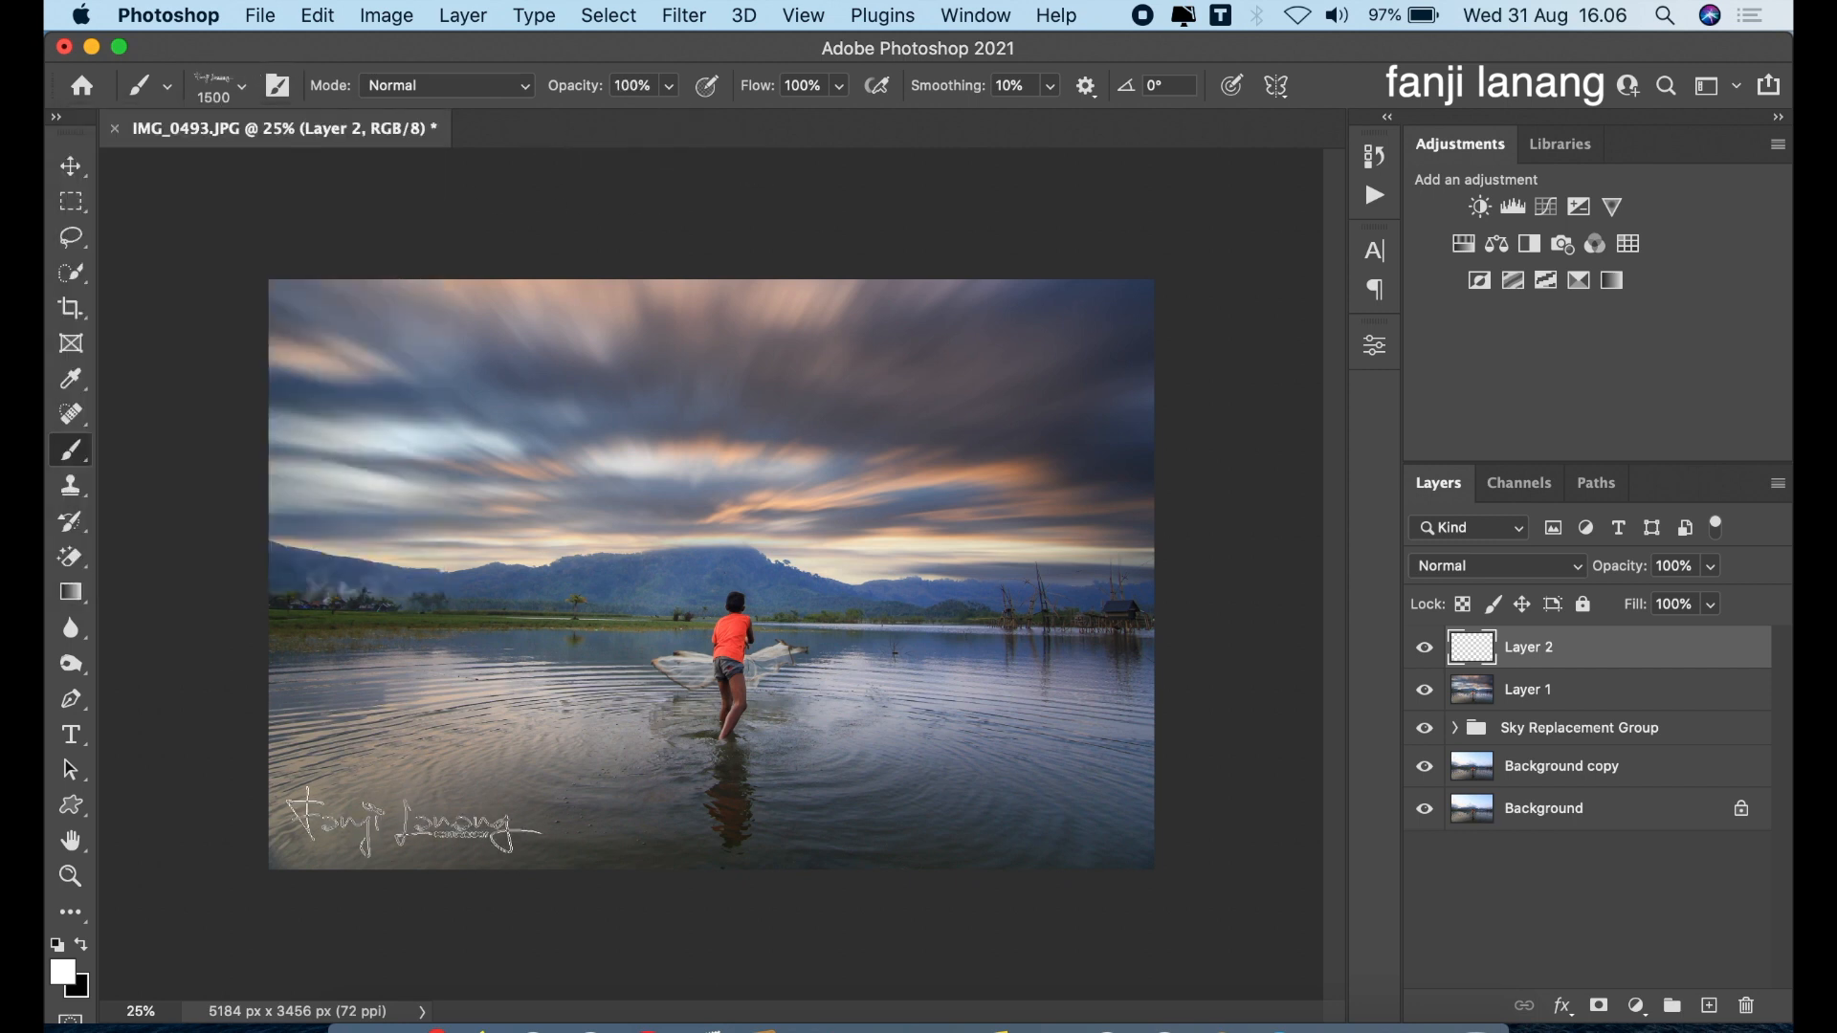
key("bracketleft")
key("bracketleft")
key("bracketleft")
key("bracketleft")
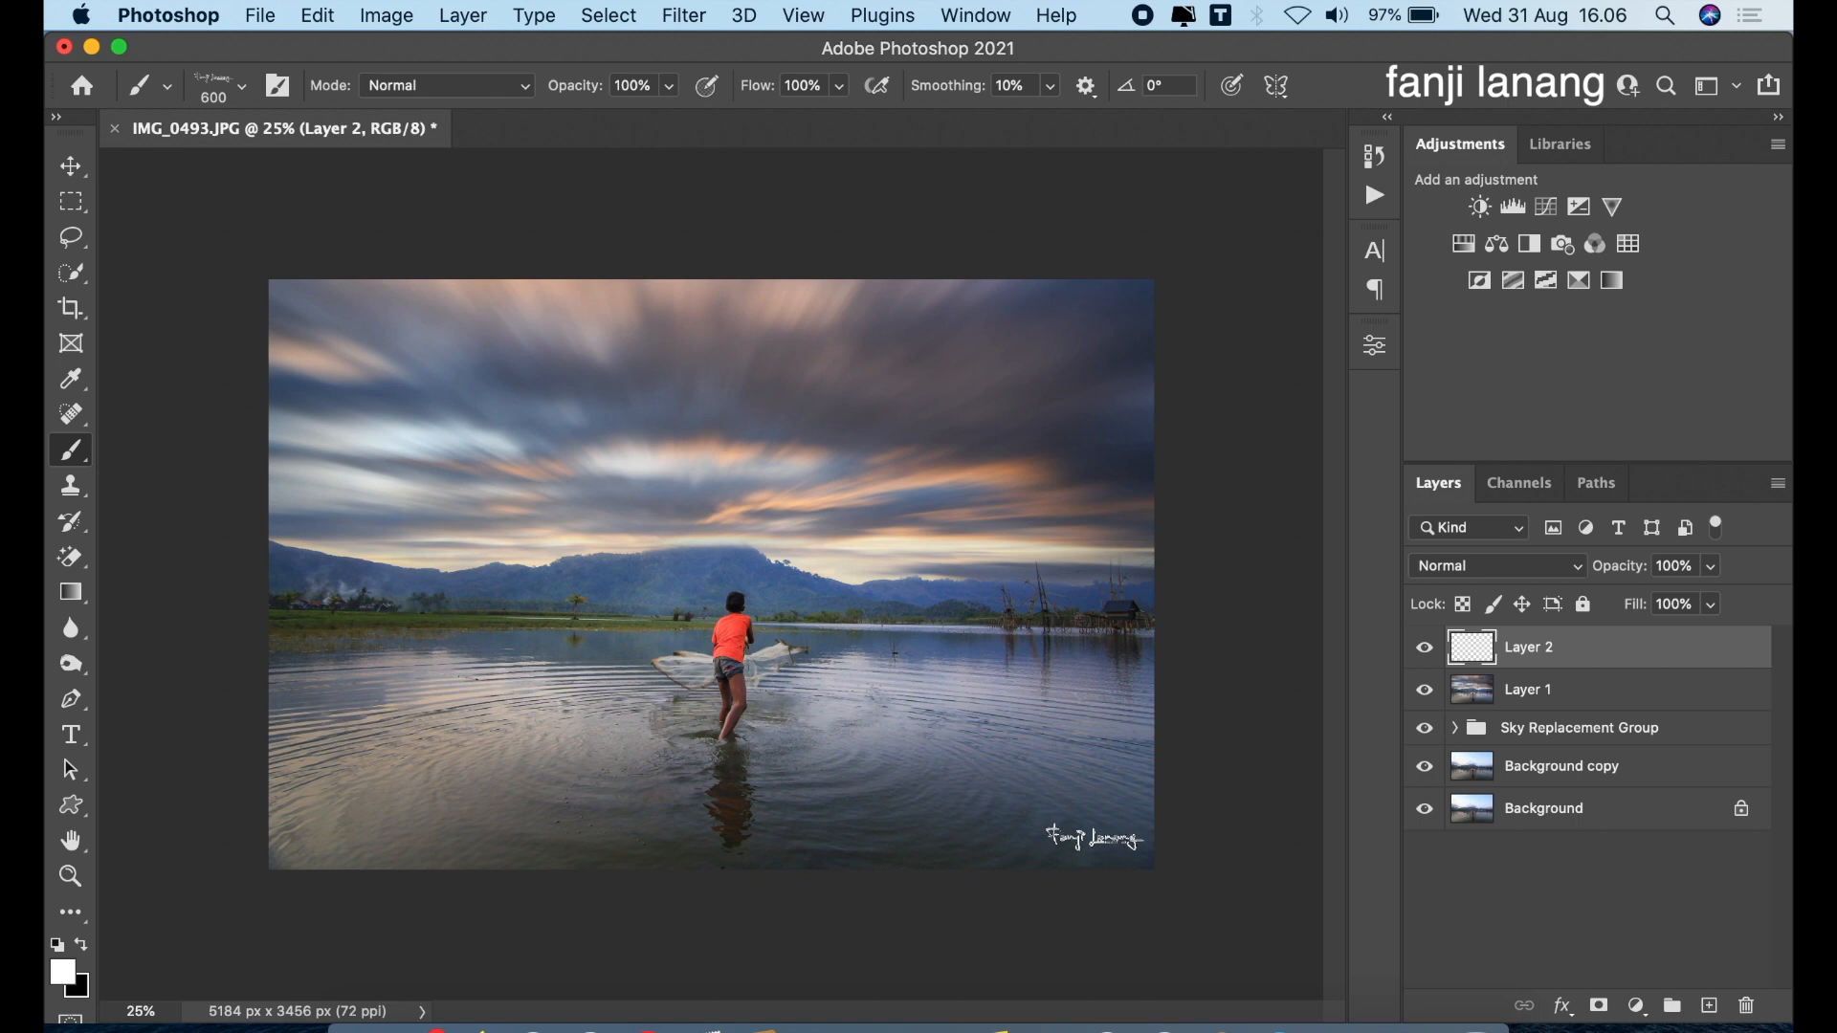
left_click(1090, 836)
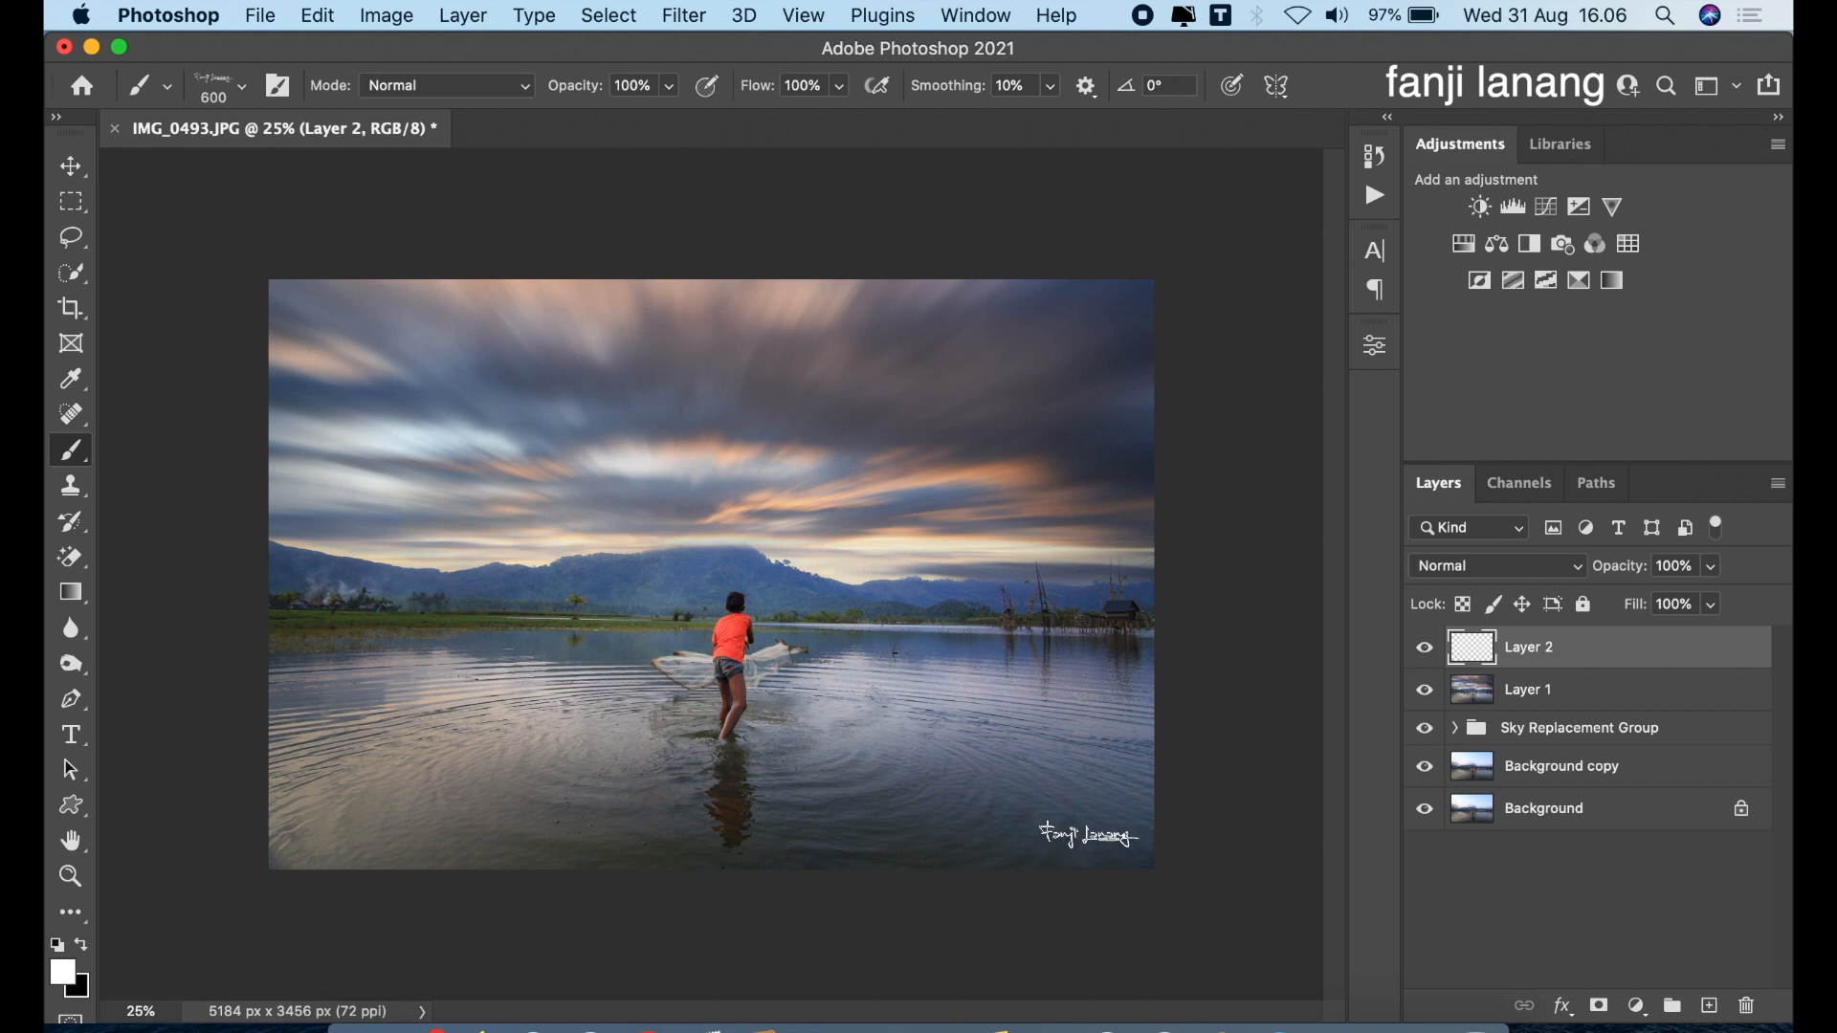